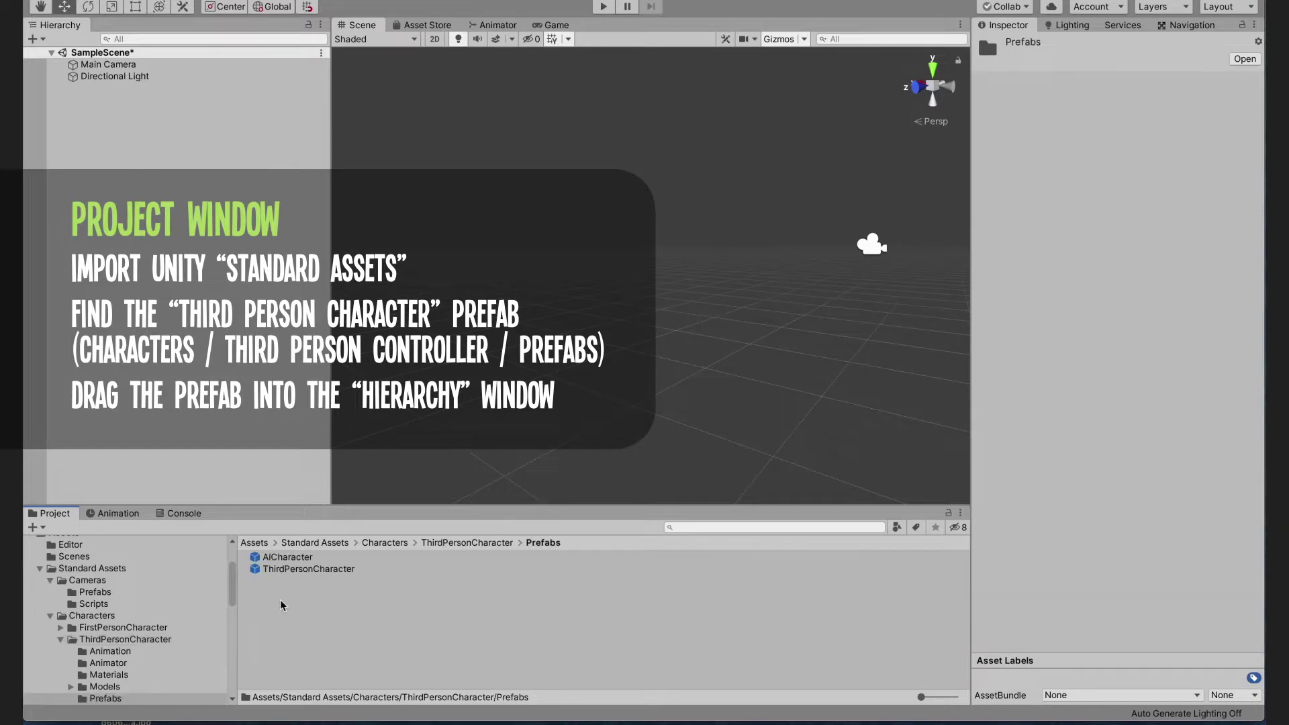
Step: Add the ThirdPersonCharacter prefab to the SampleScene hierarchy
left_click_drag(288, 569, 323, 250)
left_click_drag(456, 243, 528, 243, "alt")
scroll(513, 245, "down", 5)
Step: Create a 3D Plane as the floor and reset its transform
right_click(109, 116)
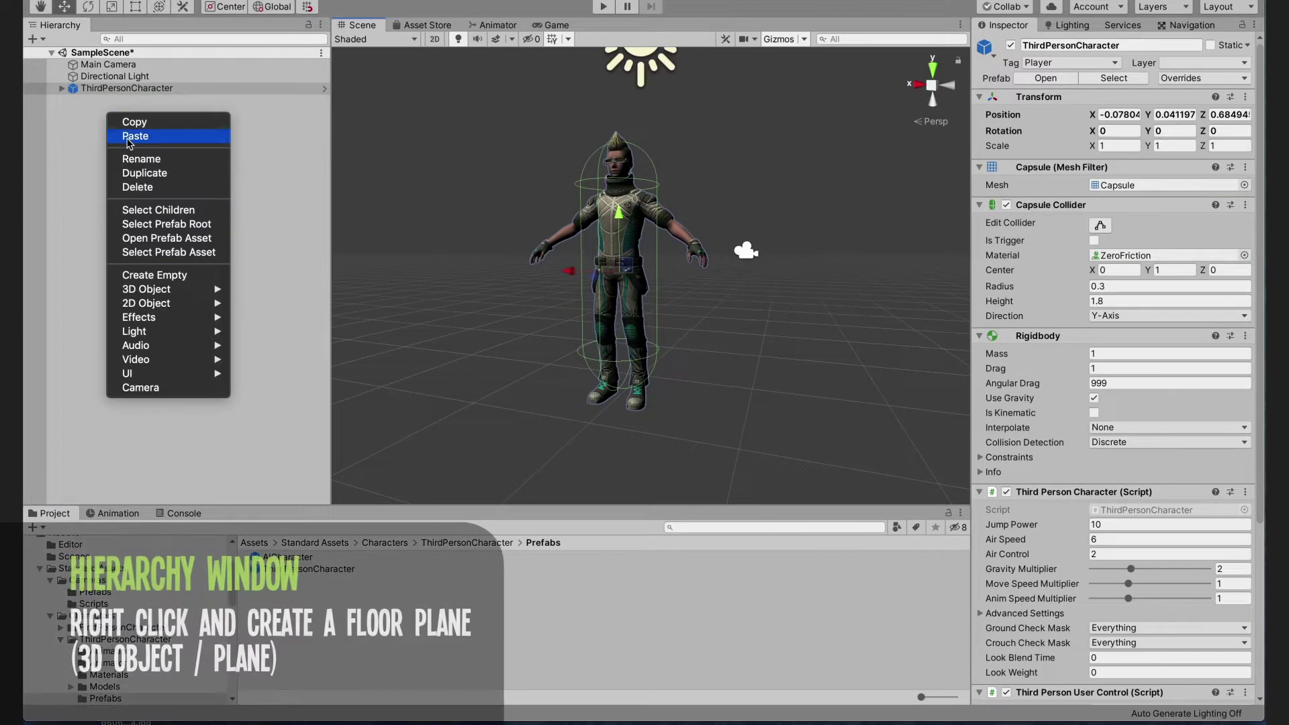
mouse_move(168, 295)
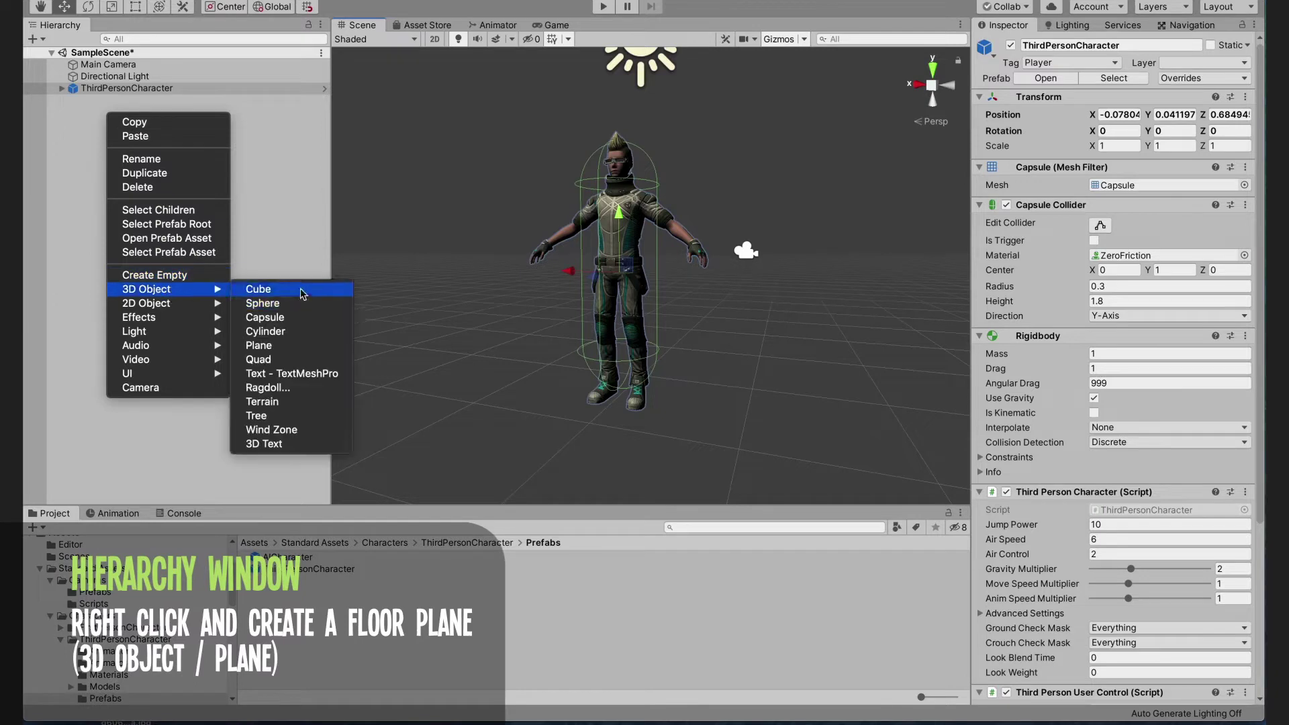
left_click(263, 345)
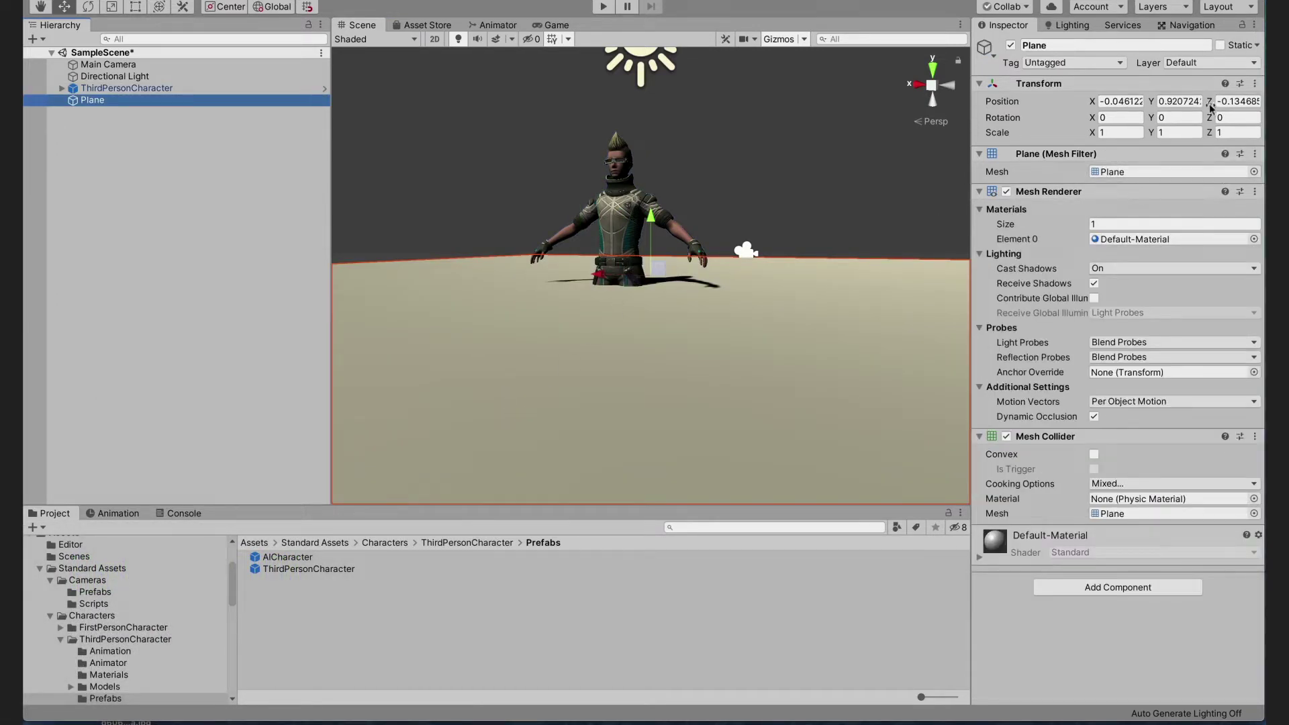
left_click(1255, 83)
left_click(1242, 100)
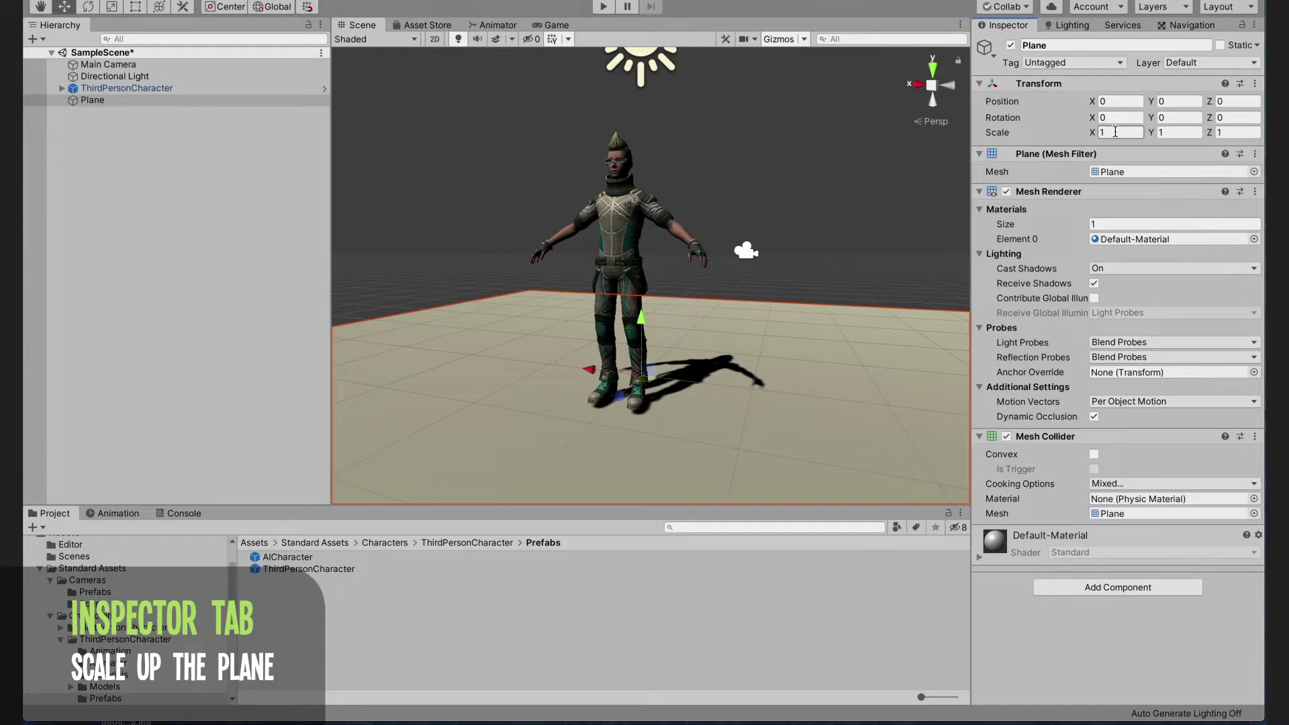
Step: Scale the floor plane to 100 on the X, Y and Z axes
type("100")
key("Tab")
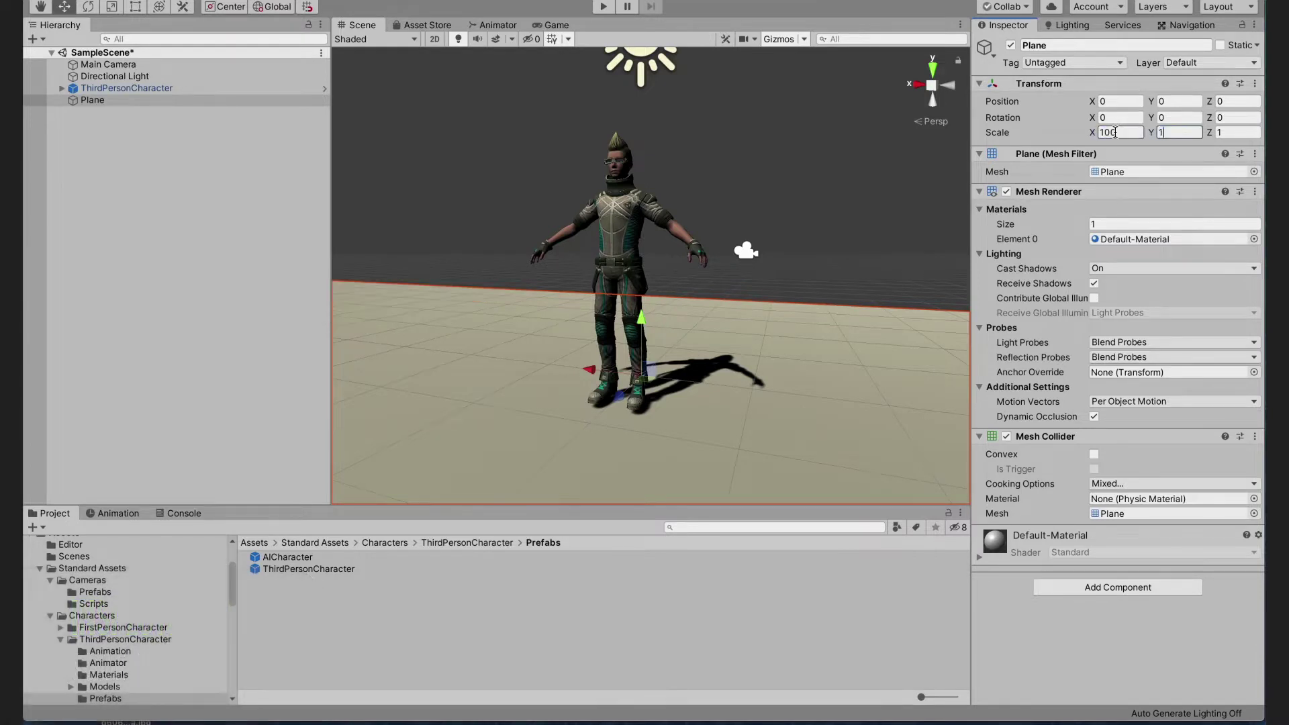
type("100")
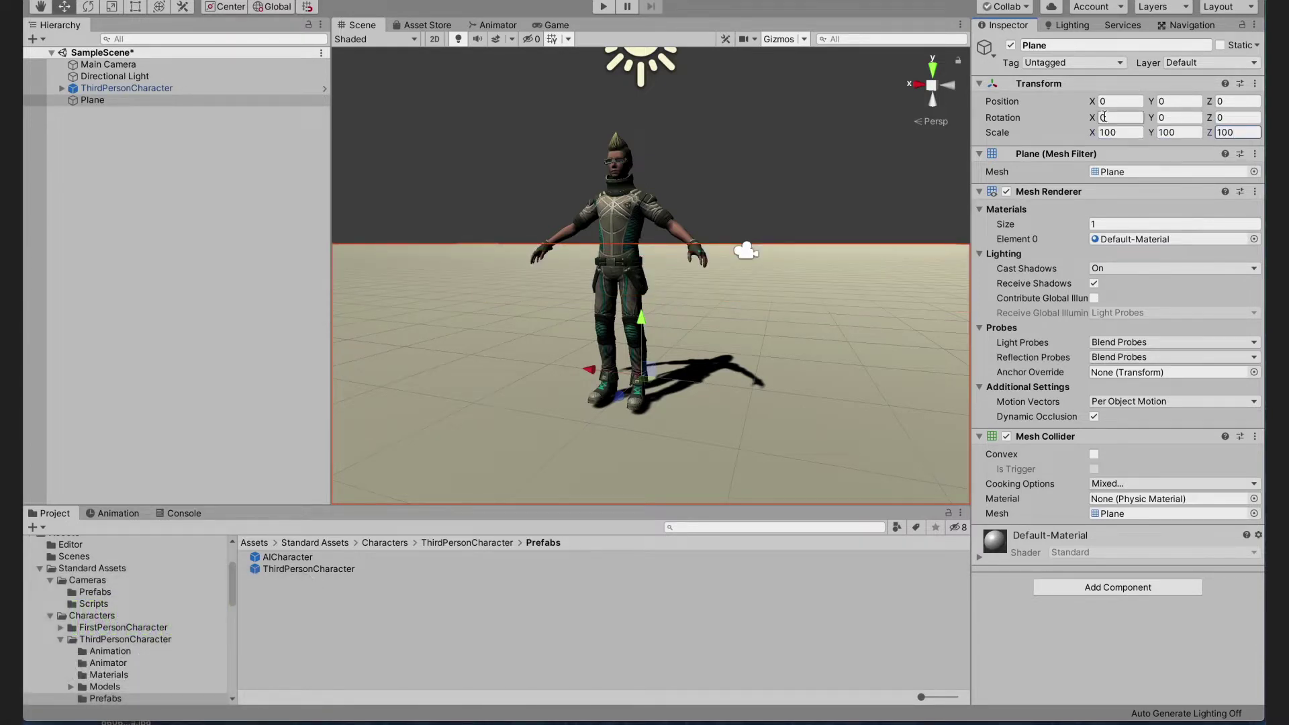
Step: Check the game view and change the Main Camera's solid background colour to a muted olive green
left_click(511, 39)
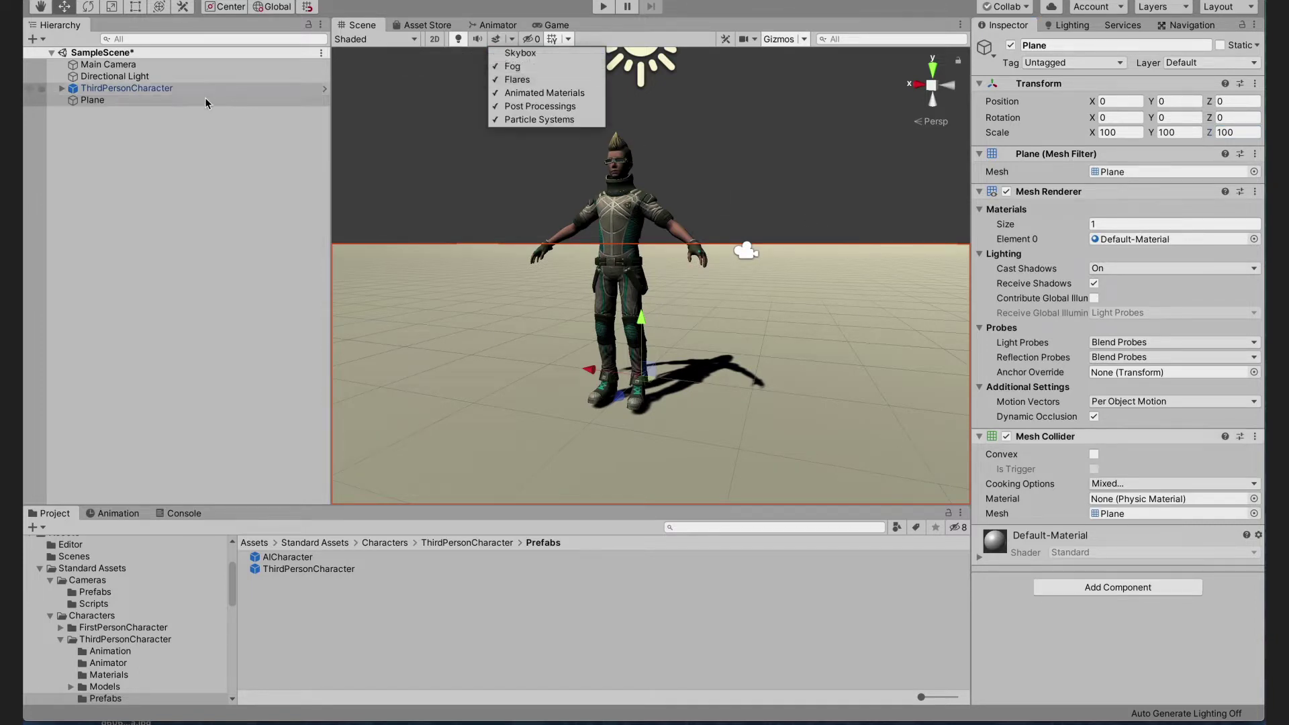
left_click(169, 67)
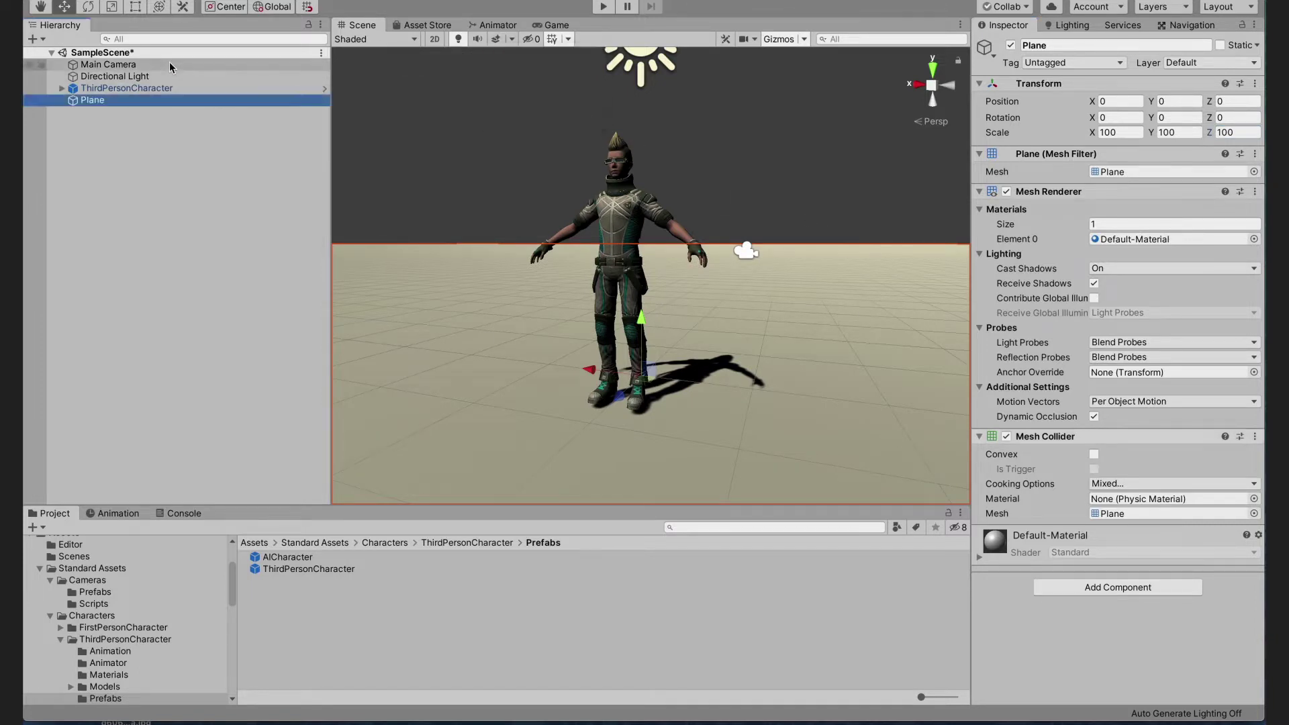
left_click(544, 27)
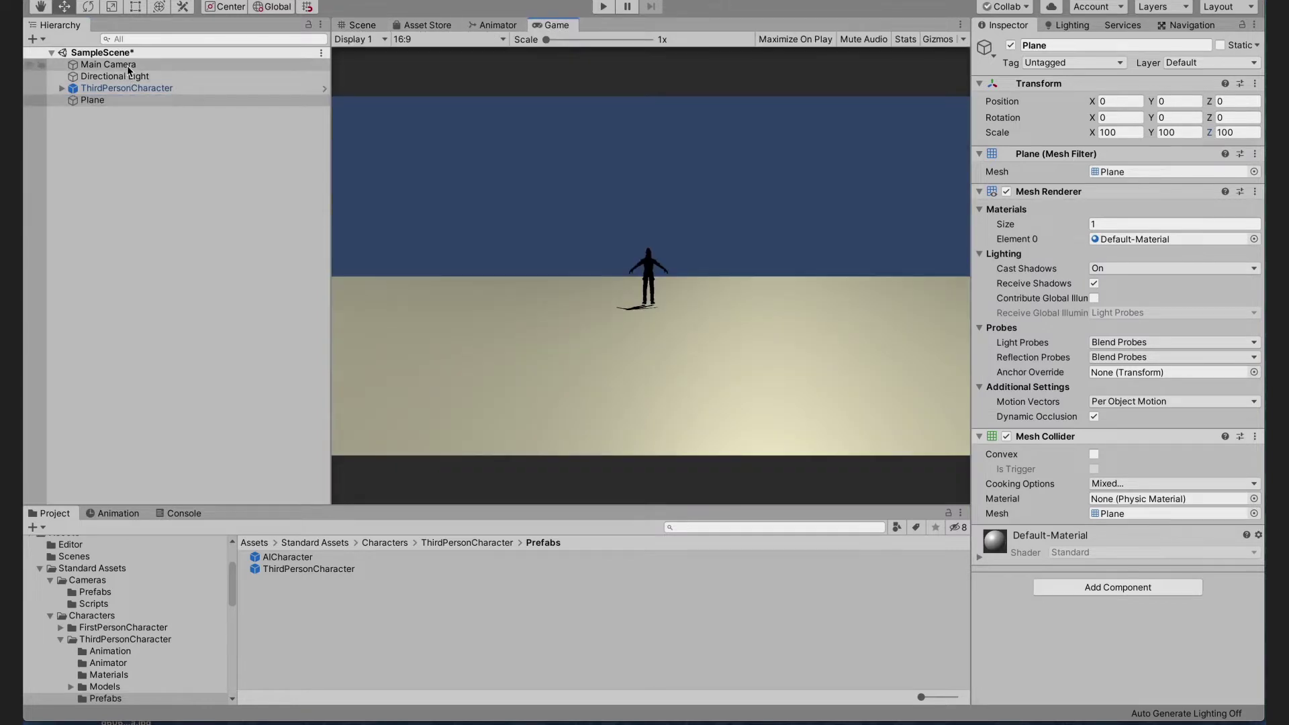
left_click_drag(583, 237, 578, 242, "alt")
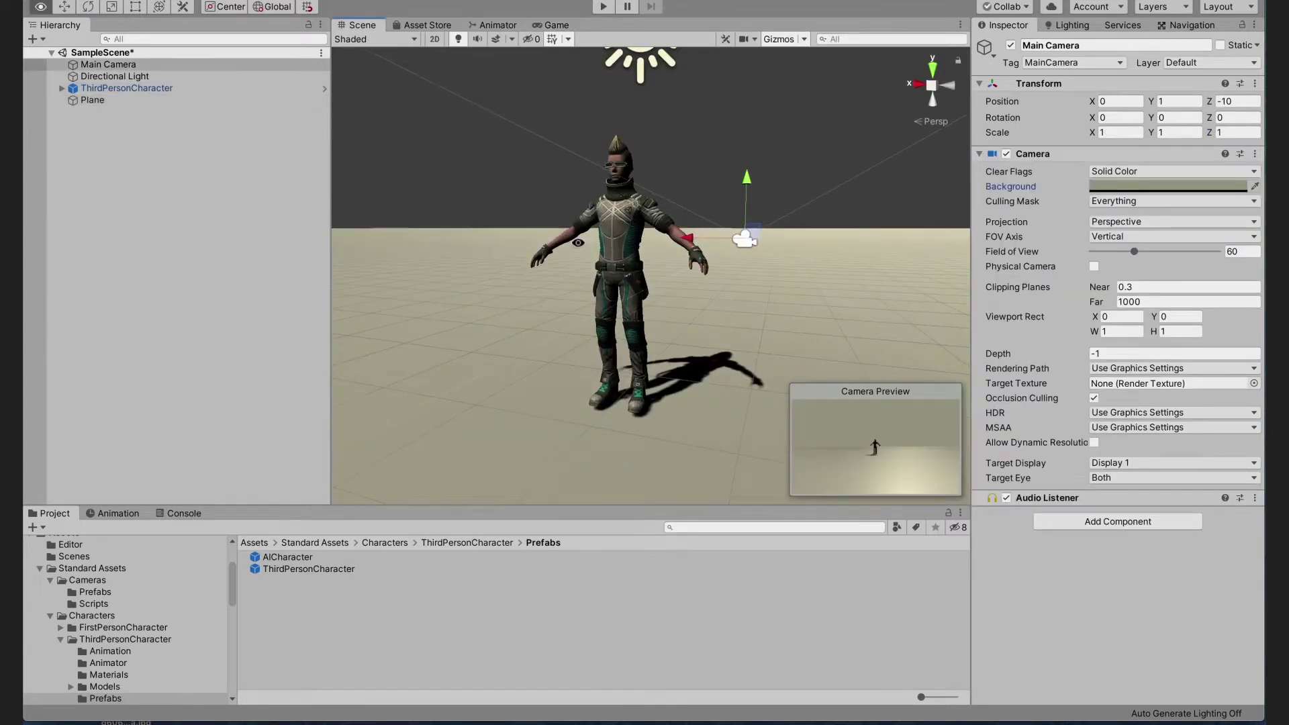
Step: Import character_tutorial.fbx into the Prefabs folder and set its Material Creation Mode to None
right_click(305, 576)
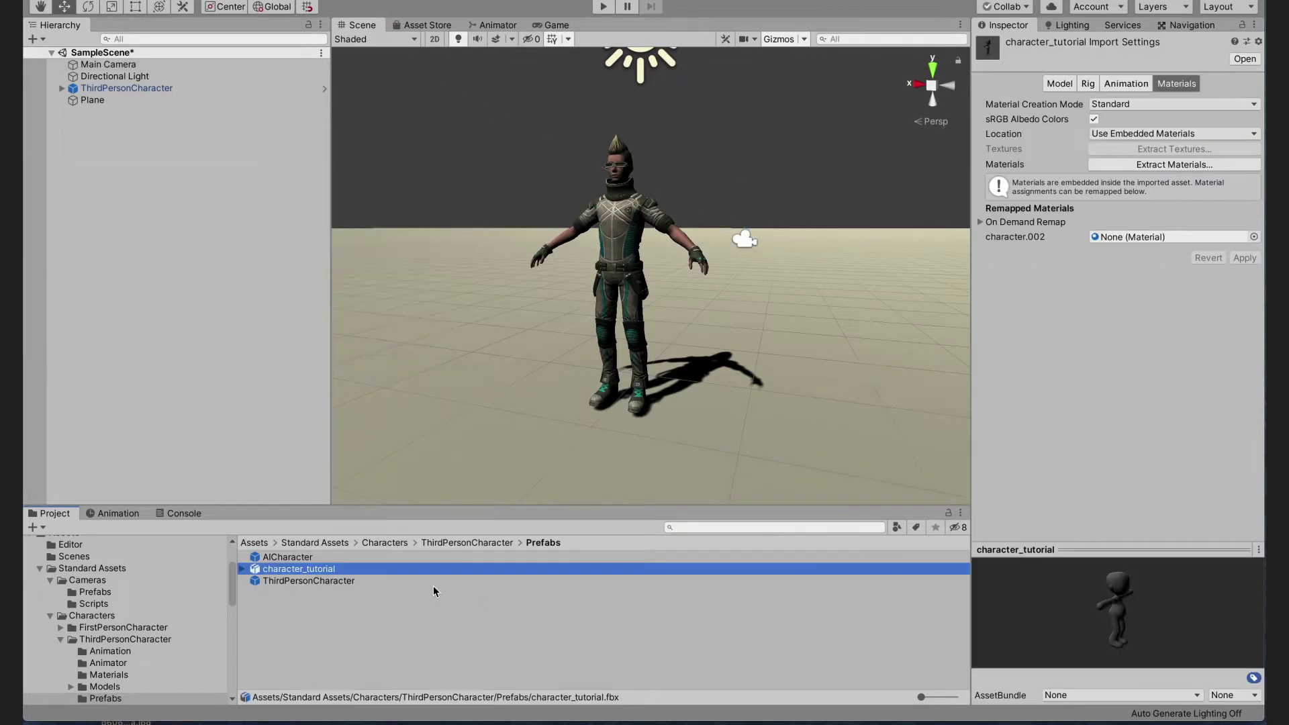
left_click(1157, 102)
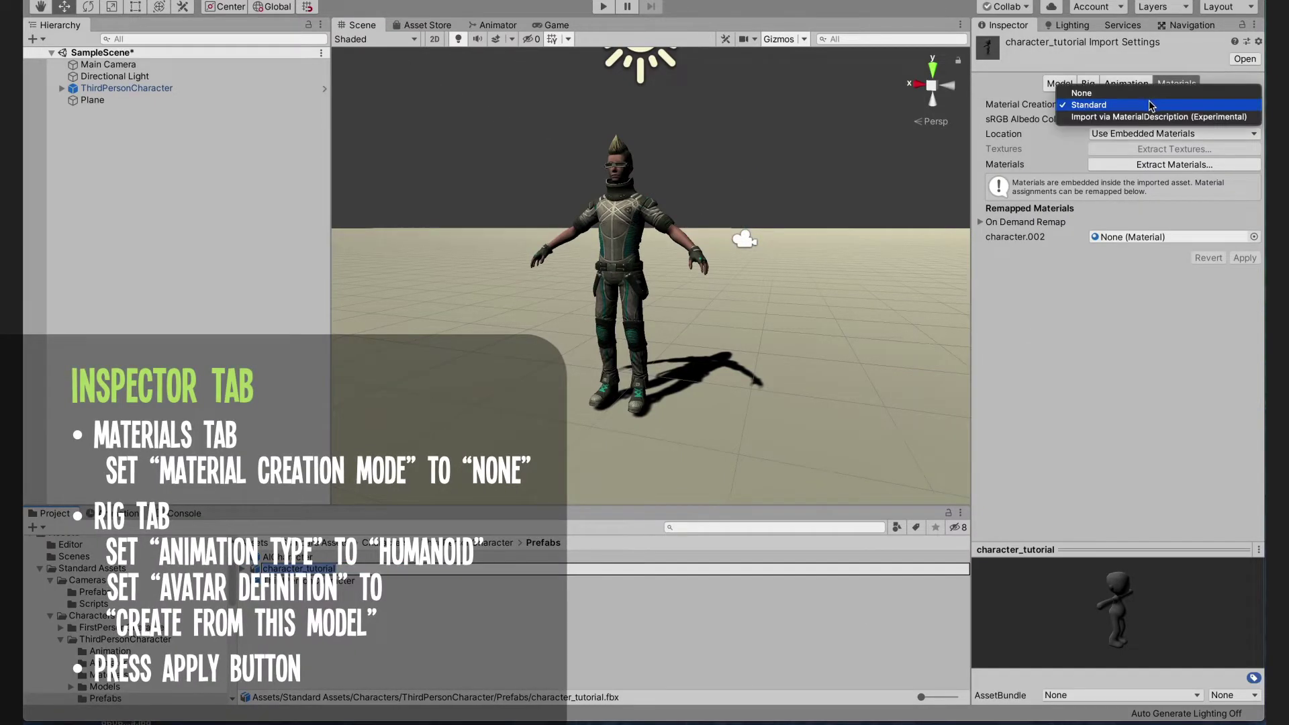
left_click(1108, 90)
Step: Set the character_tutorial rig's Animation Type to Humanoid with its own avatar, apply it, and add the model to the scene
left_click(1126, 83)
left_click(1087, 84)
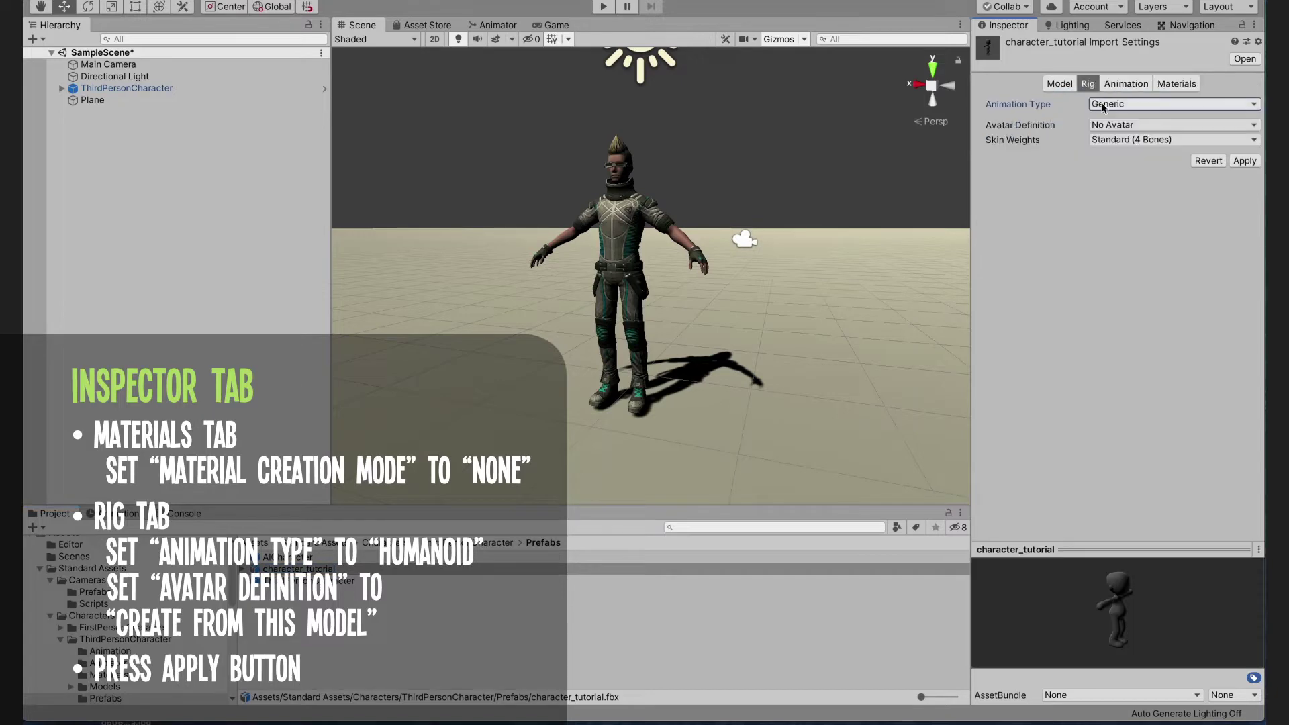
left_click(1141, 104)
left_click(1114, 119)
left_click(1061, 83)
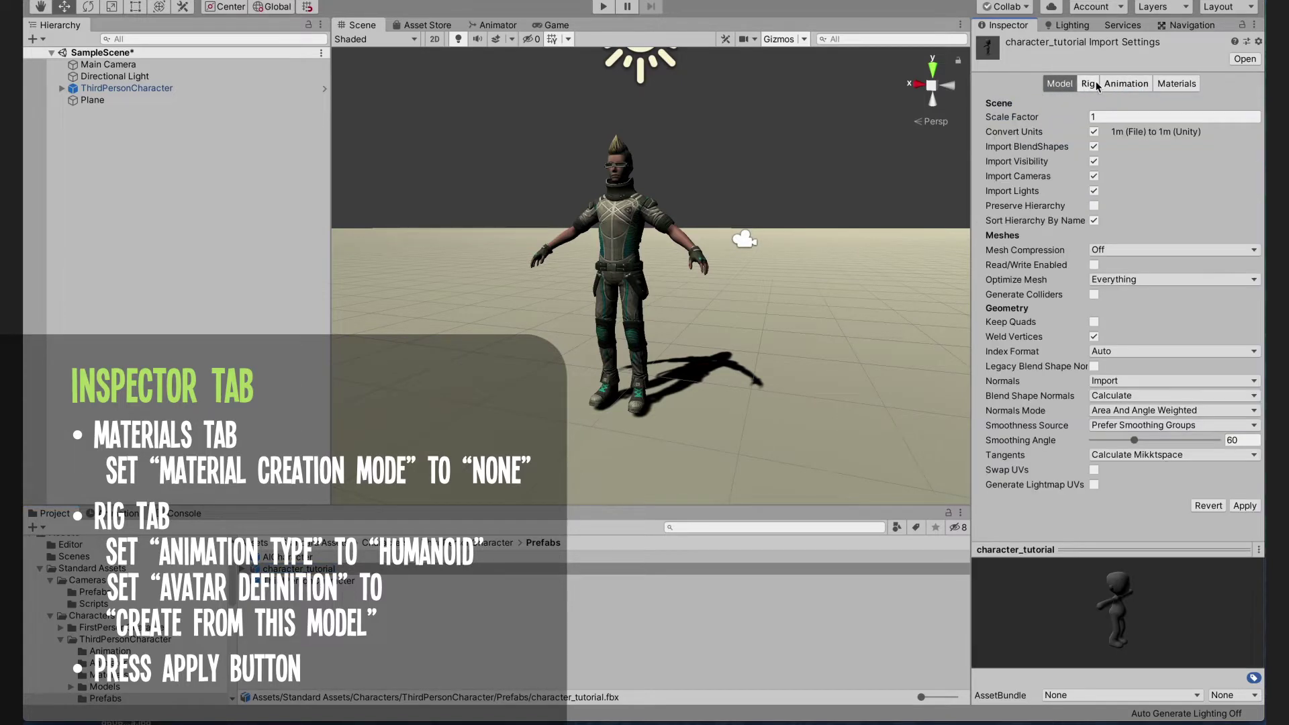
left_click(1088, 83)
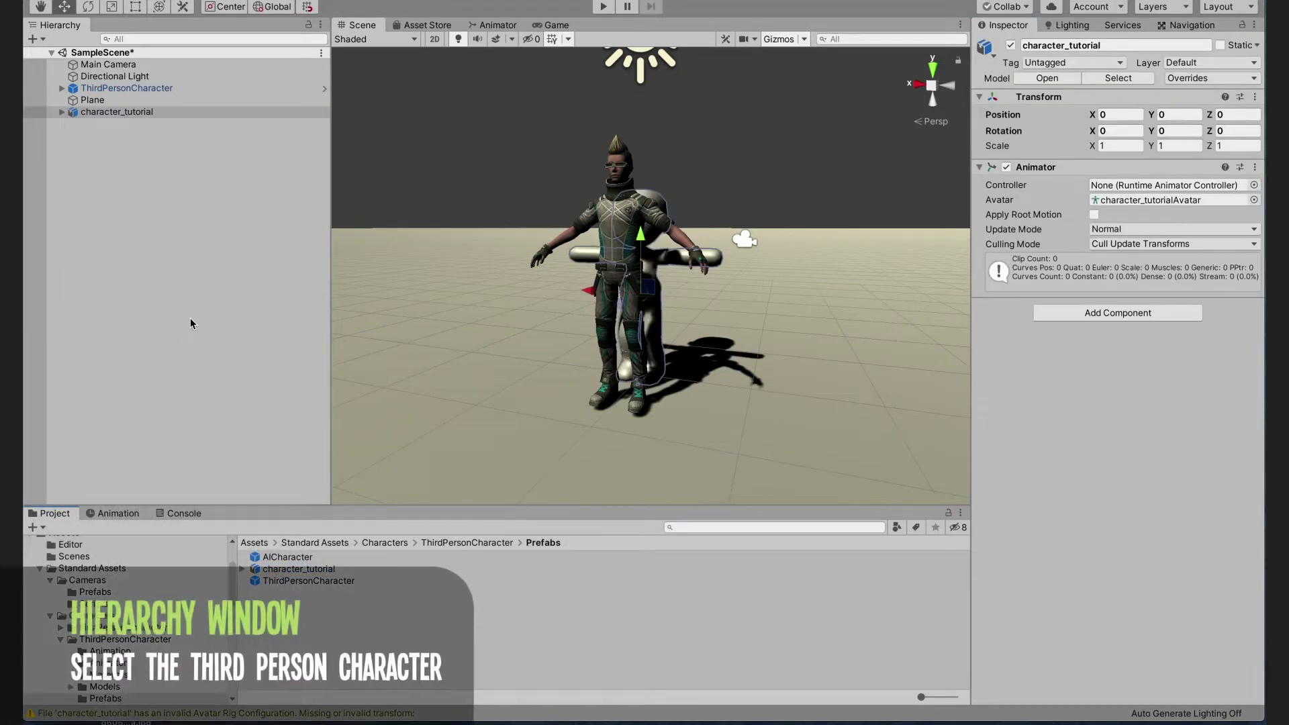
Step: Reset all transforms of the ThirdPersonCharacter object
left_click(127, 88)
left_click(1245, 97)
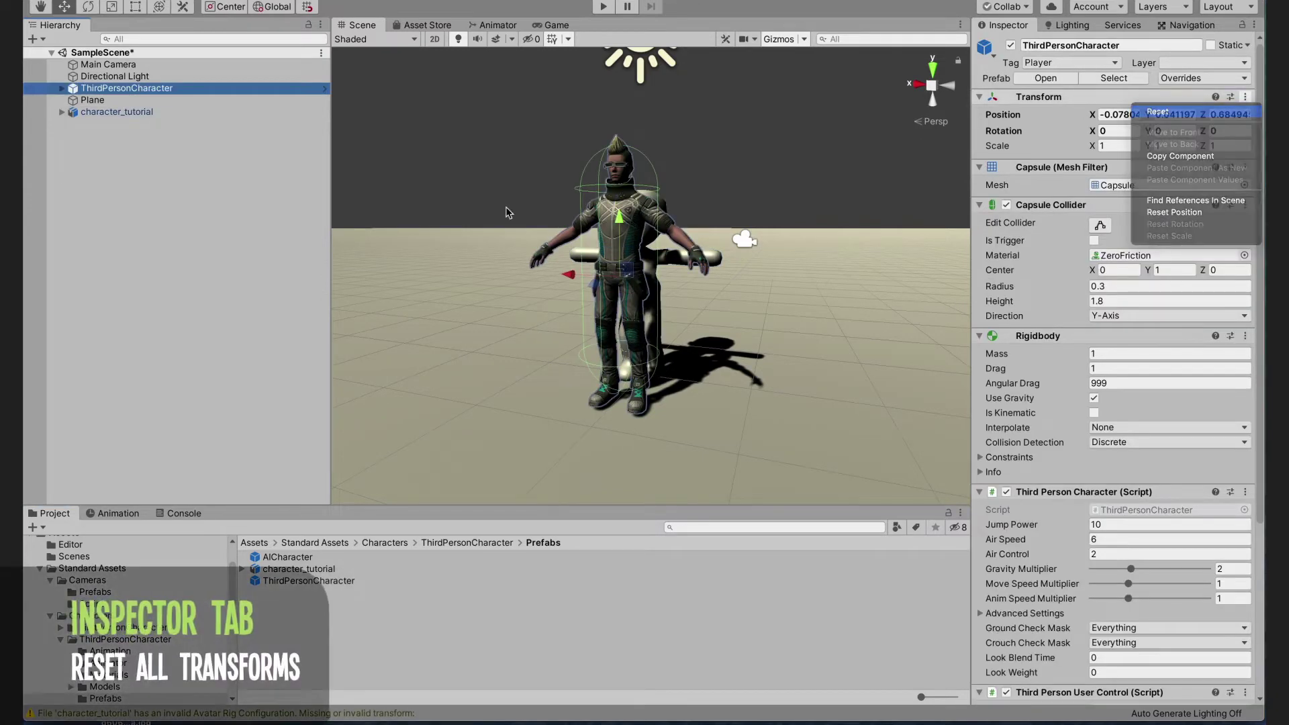
left_click(1236, 111)
Step: Import the character_texture.png file as a new asset in the Prefabs folder
left_click(114, 112)
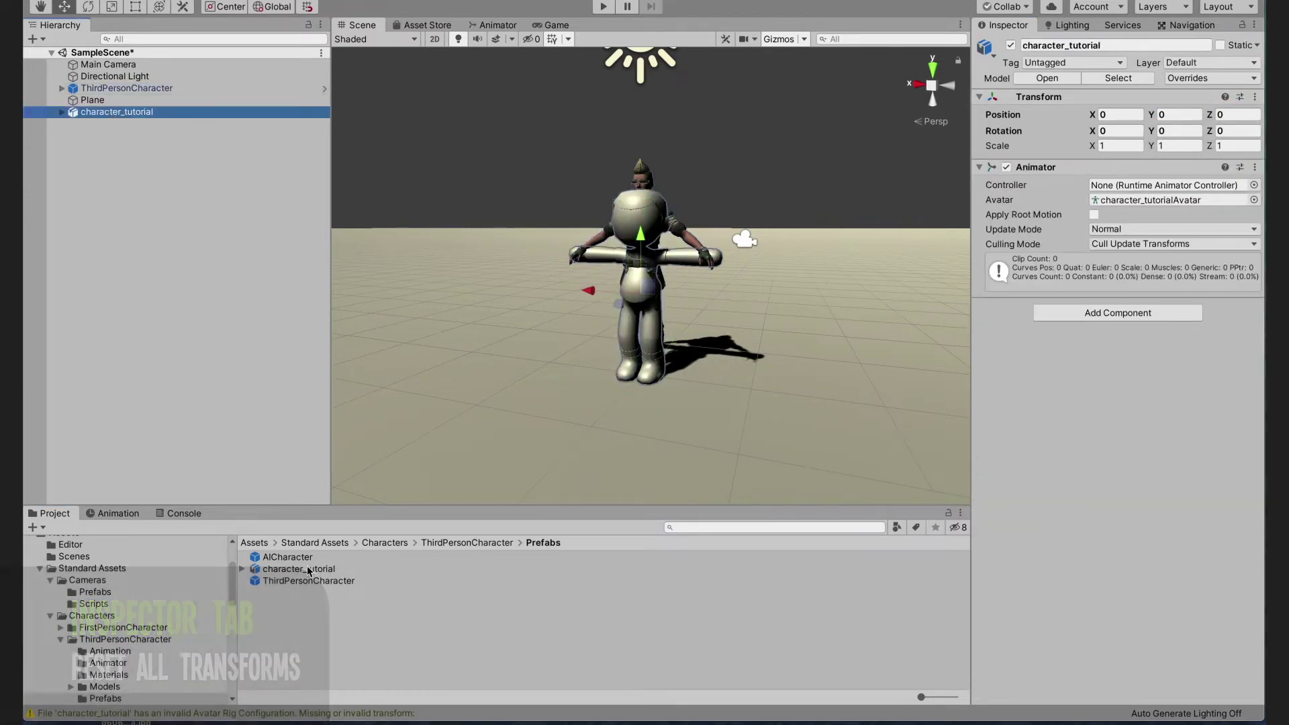
right_click(305, 612)
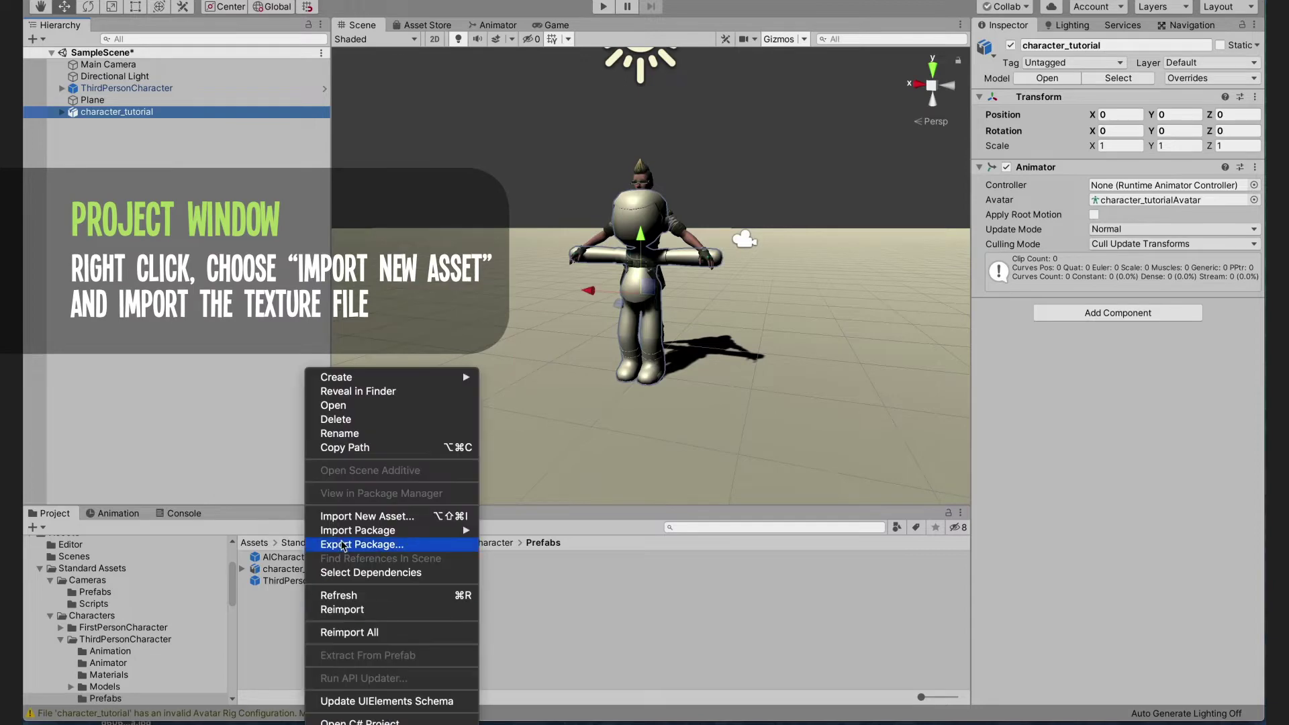
left_click(360, 516)
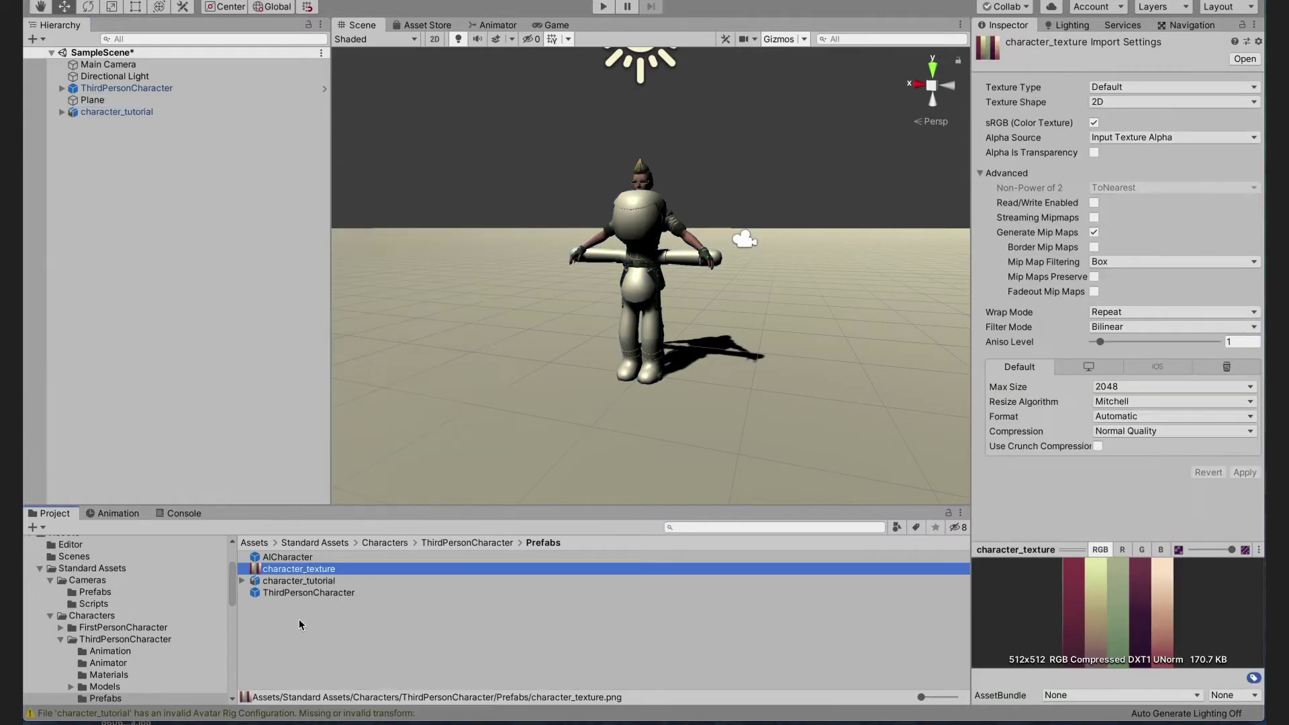
Step: Create a new material named character_material in the Prefabs folder
right_click(337, 610)
mouse_move(432, 377)
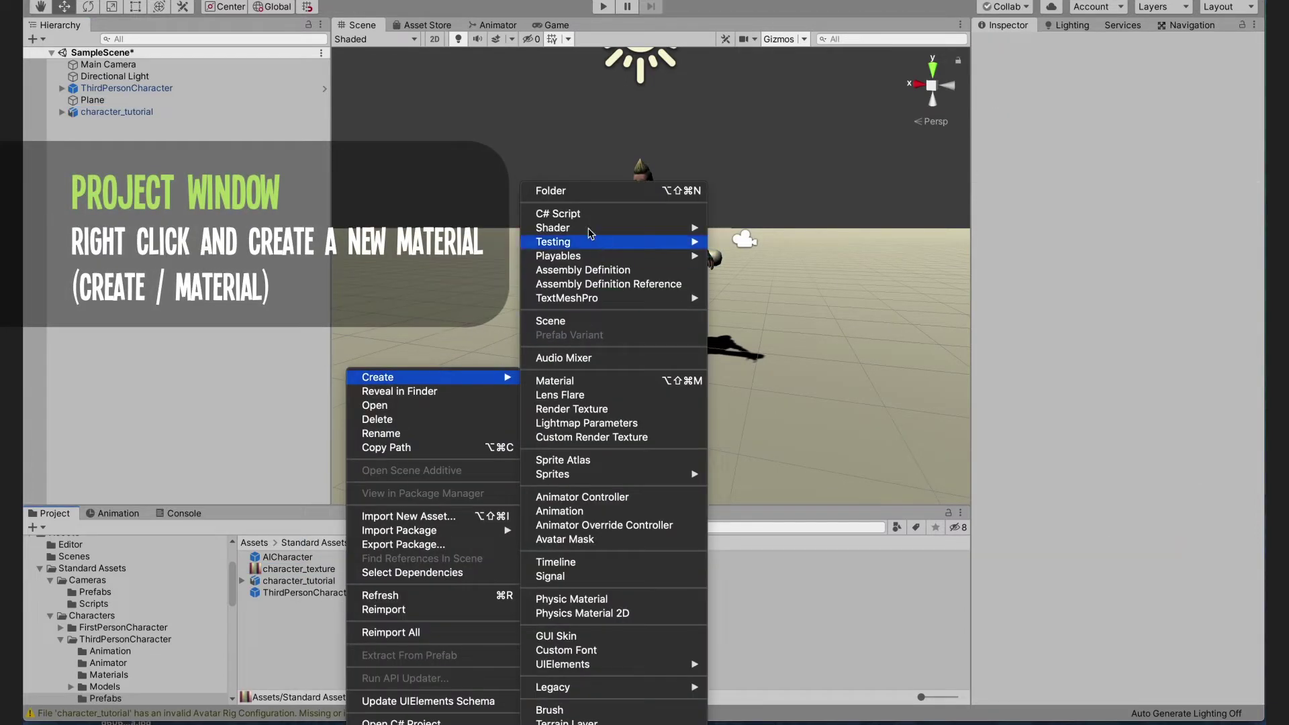
left_click(579, 382)
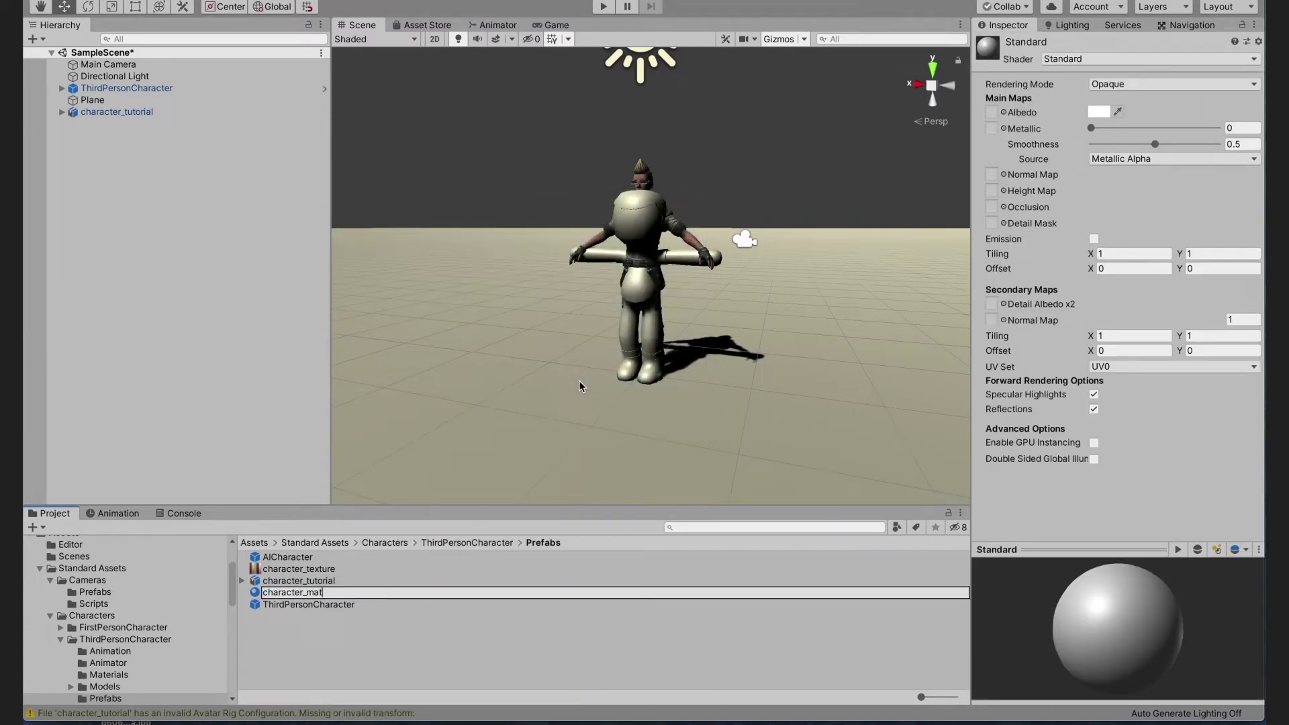
key("Return")
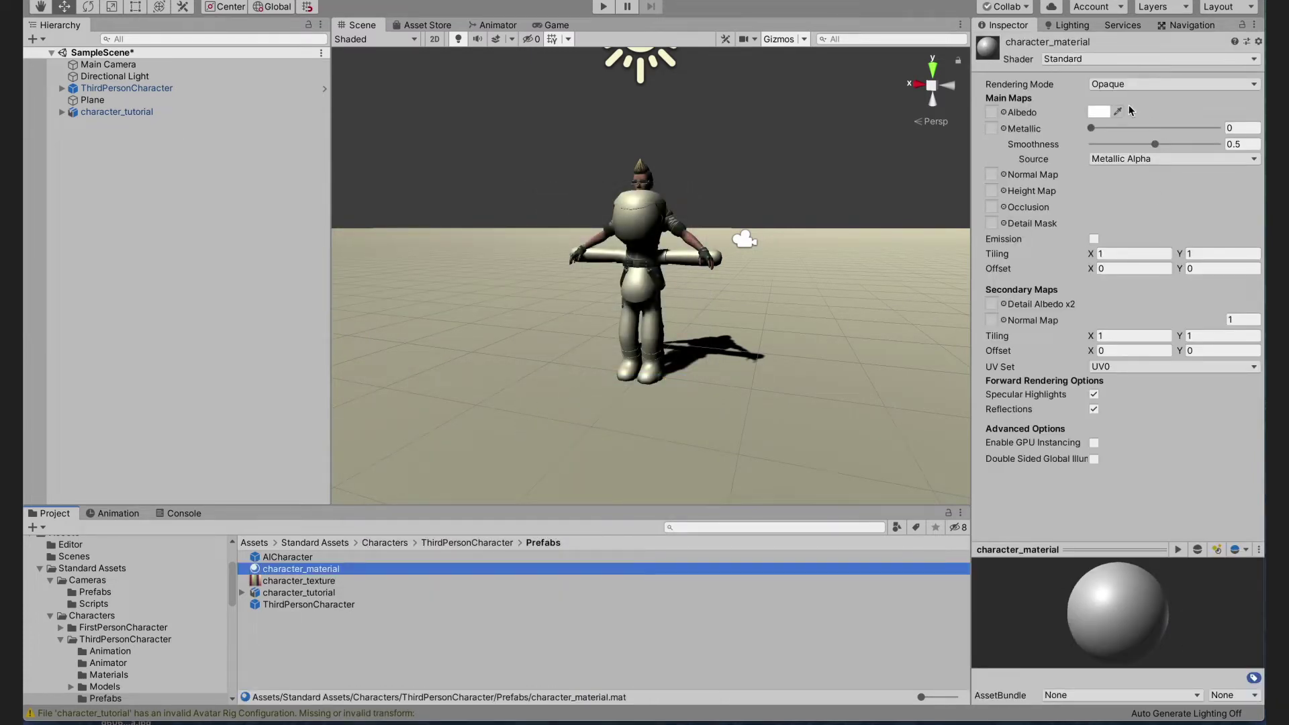
Step: Switch character_material to the Unlit/Texture shader and assign character_texture as its base texture
left_click(1142, 59)
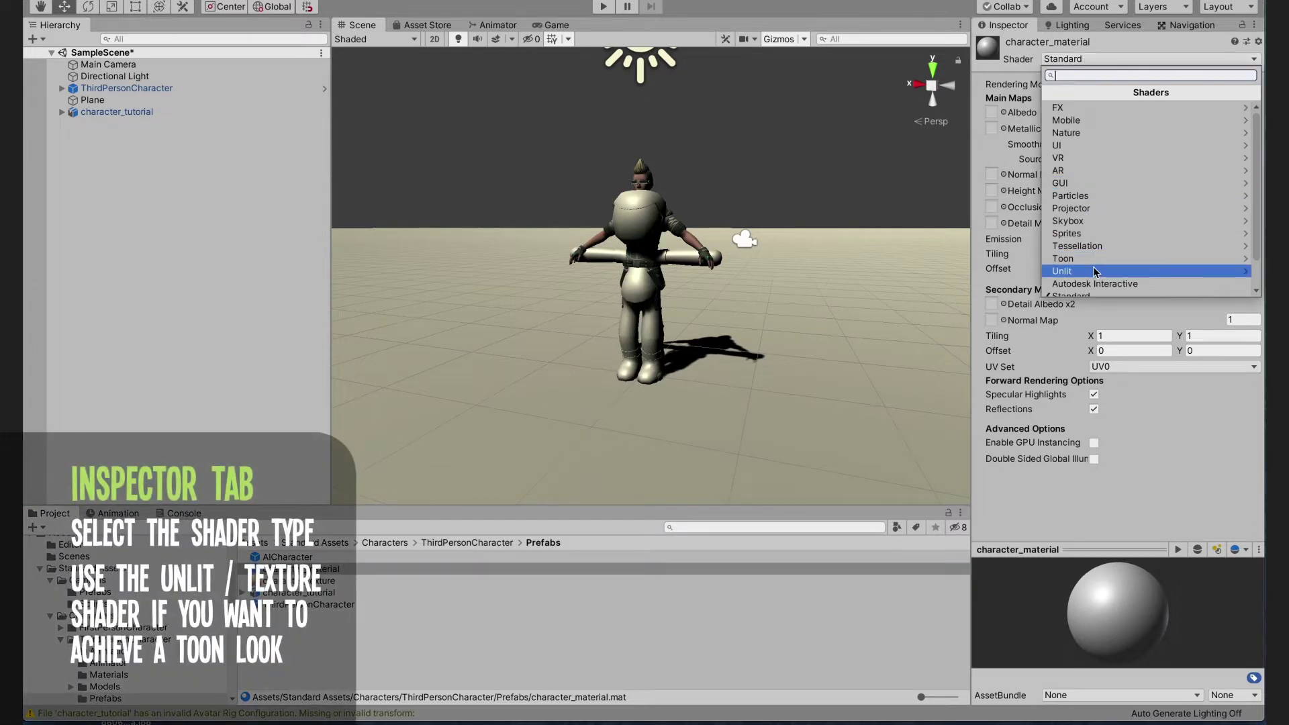
left_click(1094, 272)
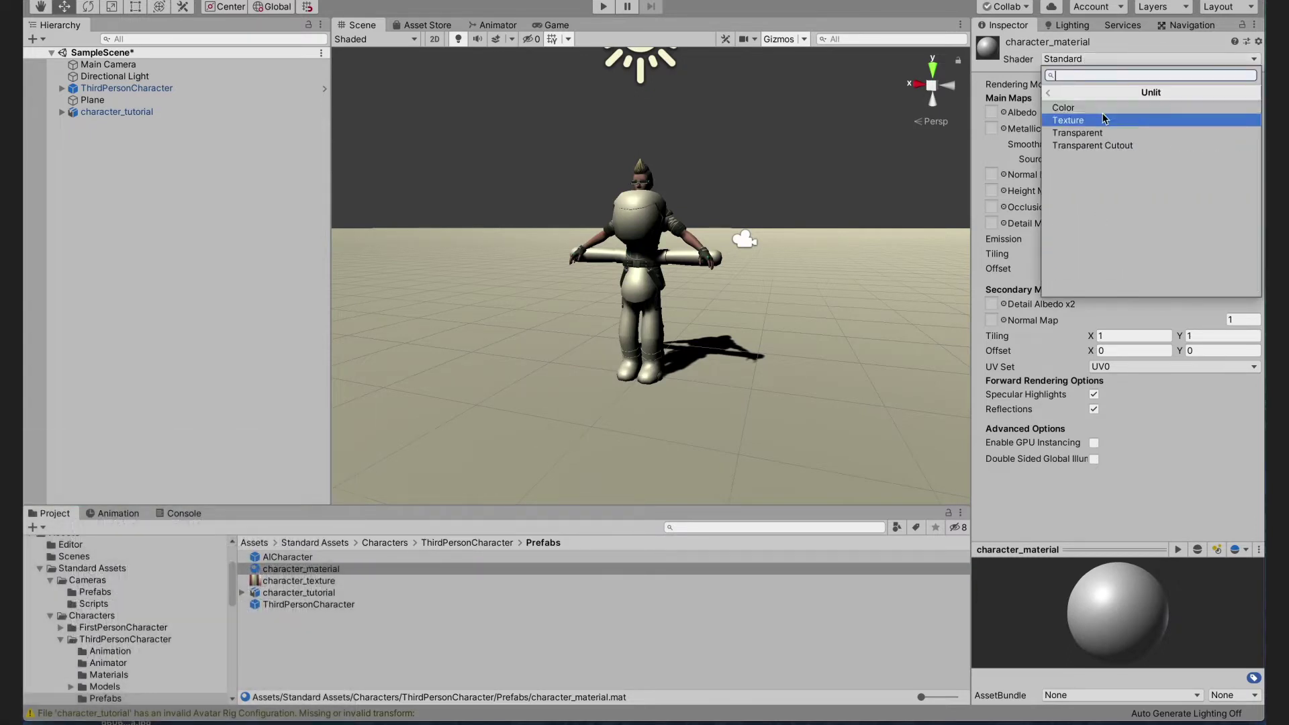
left_click(1100, 120)
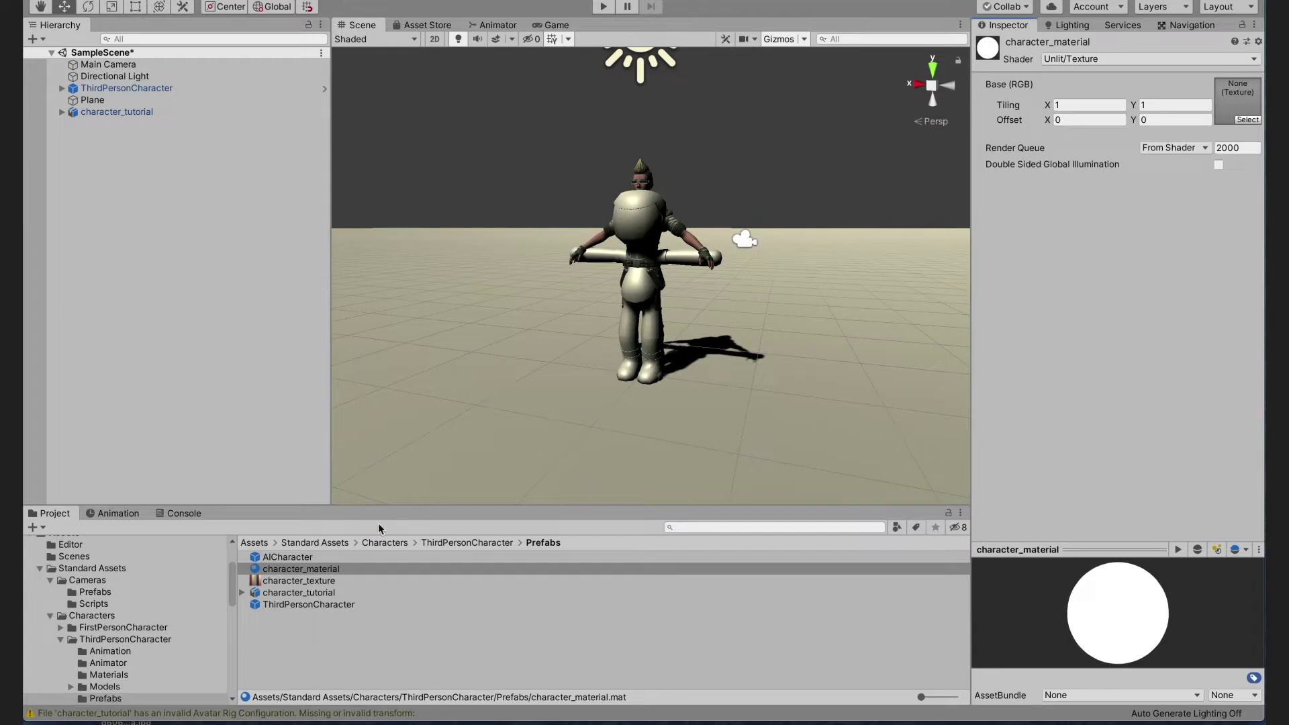
left_click_drag(309, 577, 1238, 99)
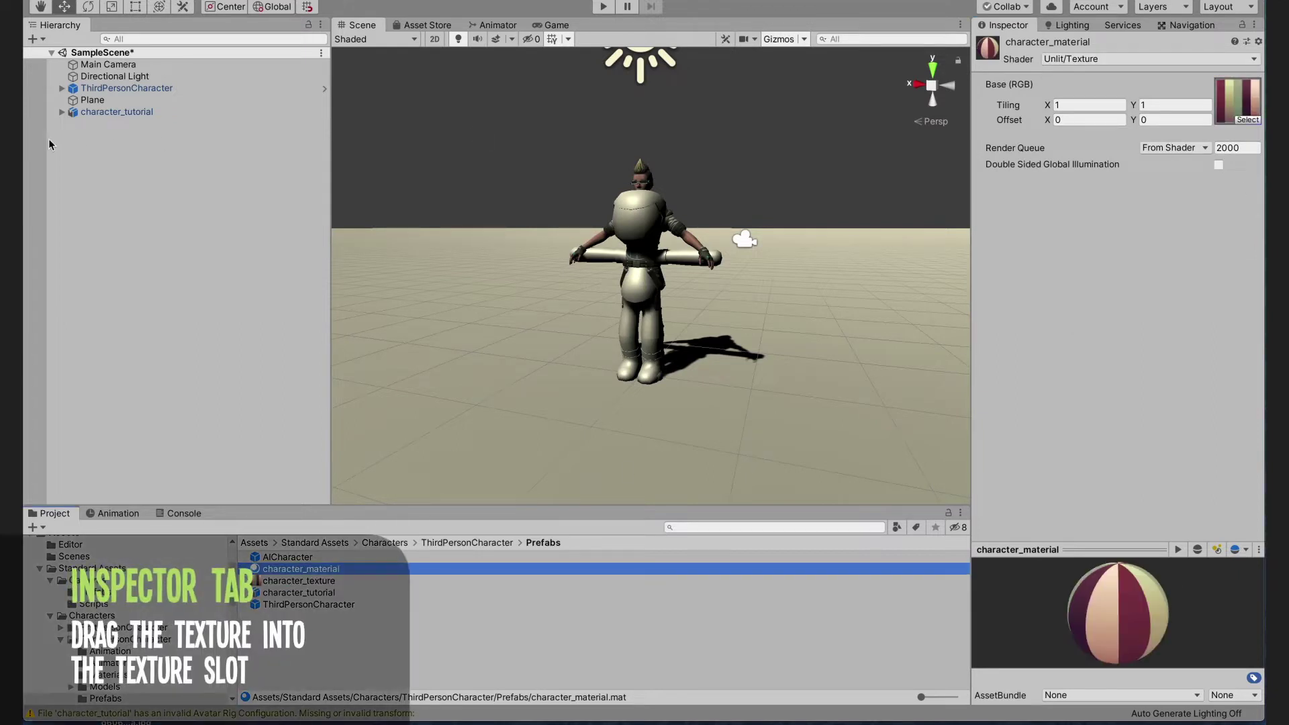
Step: Apply character_material to all character_tutorial meshes from body.001 to socks.001
left_click(61, 113)
left_click(110, 135)
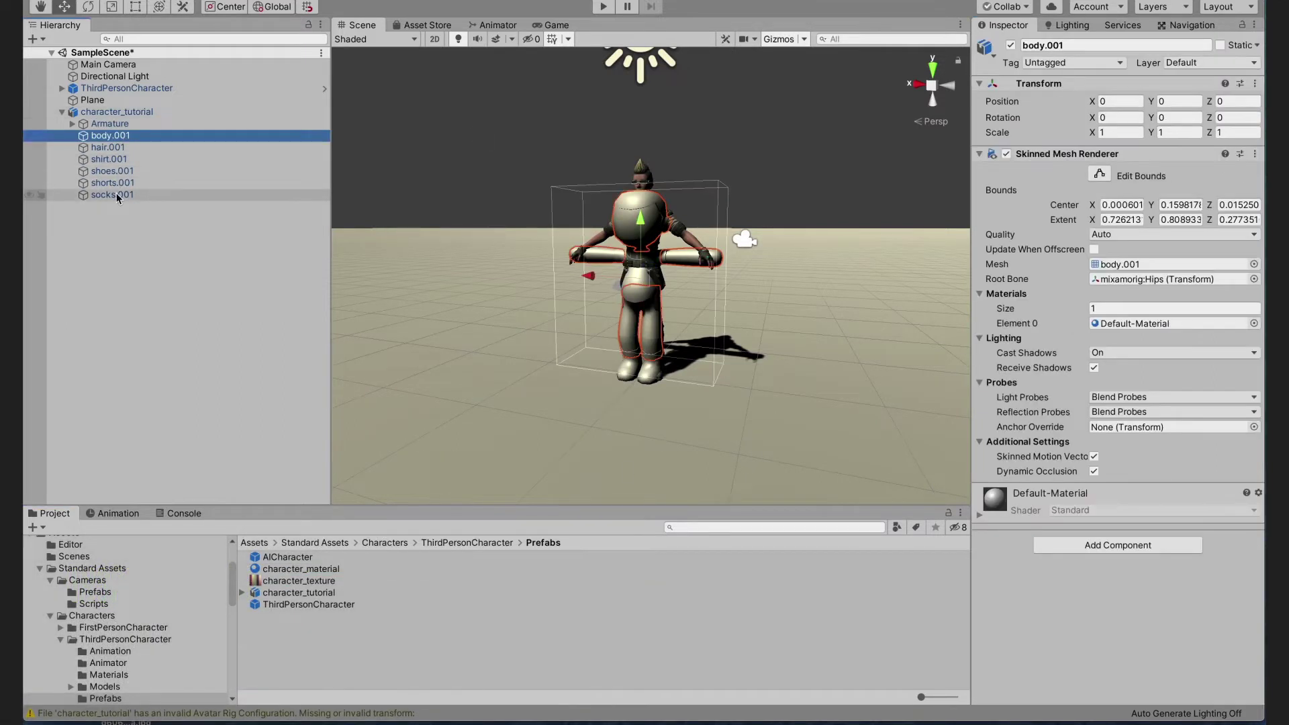
left_click(113, 195, "shift")
left_click_drag(289, 574, 1040, 594)
Step: Create a material named floor for the plane, with smoothness 0 and specular highlights and reflections turned off
left_click_drag(803, 416, 764, 402, "alt")
left_click(763, 402)
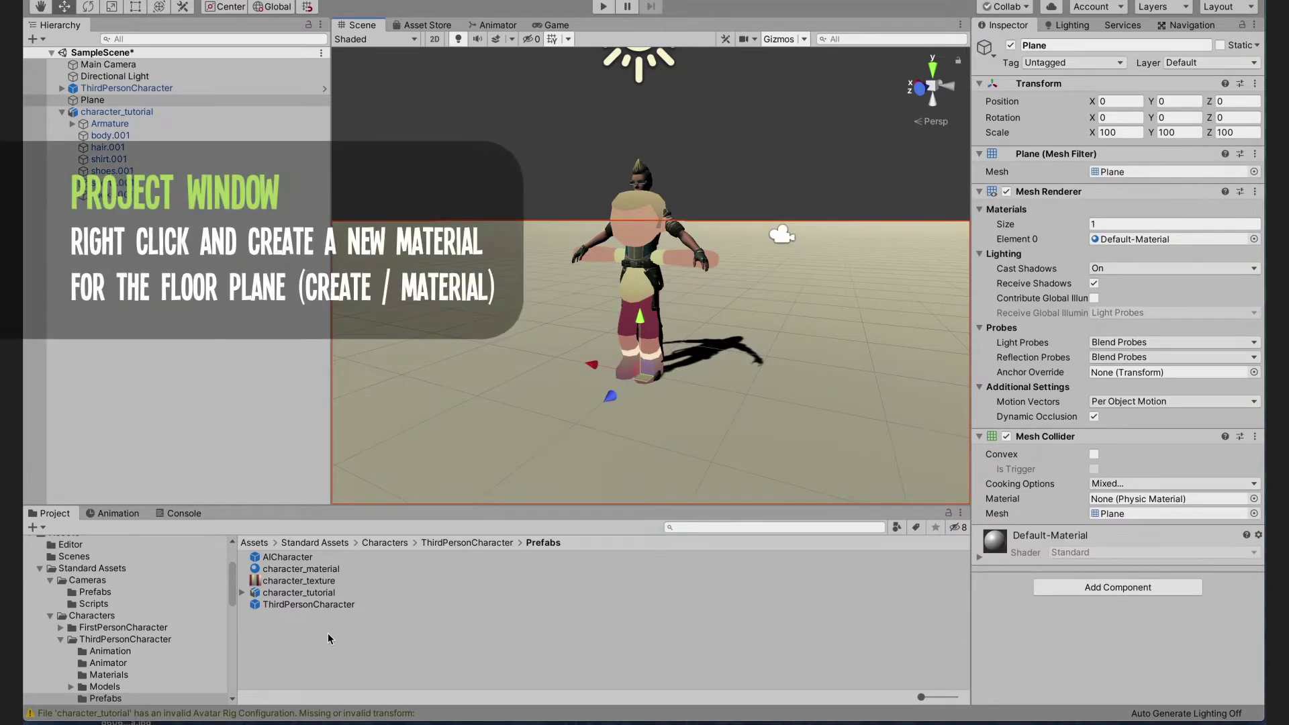
right_click(328, 634)
mouse_move(417, 376)
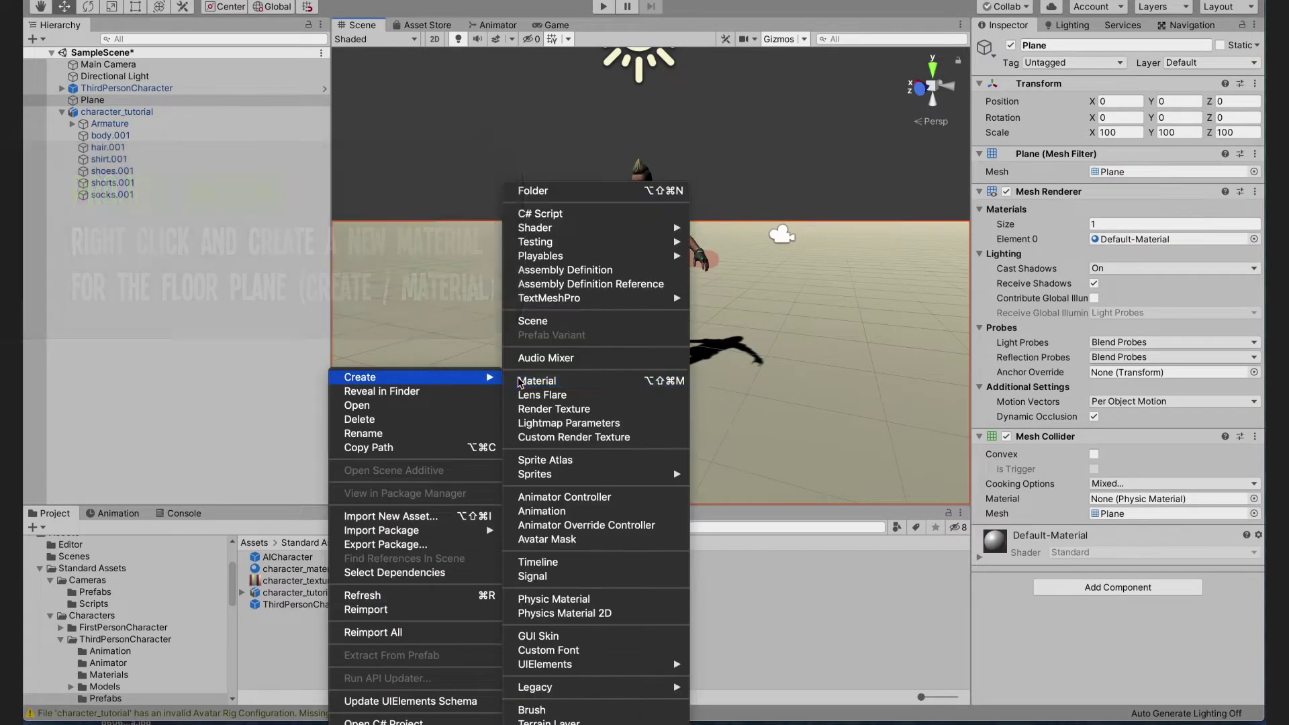
left_click(537, 377)
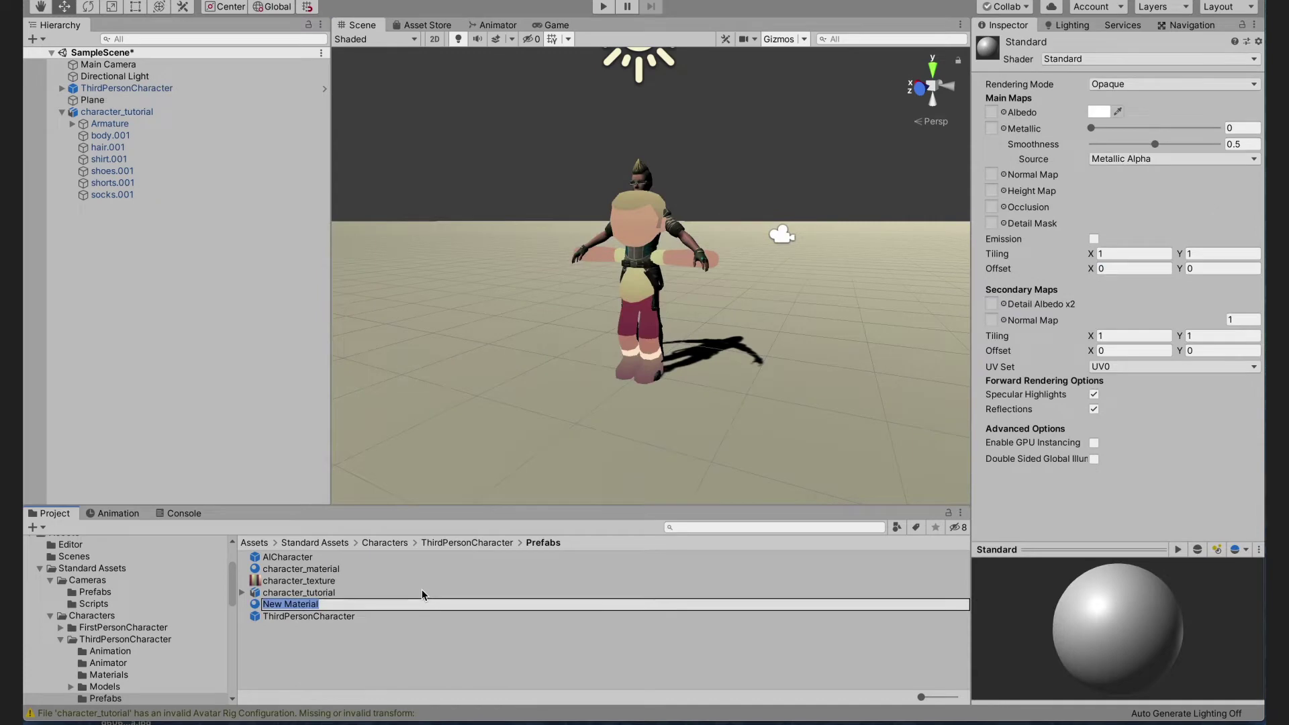
type("floor")
key("Return")
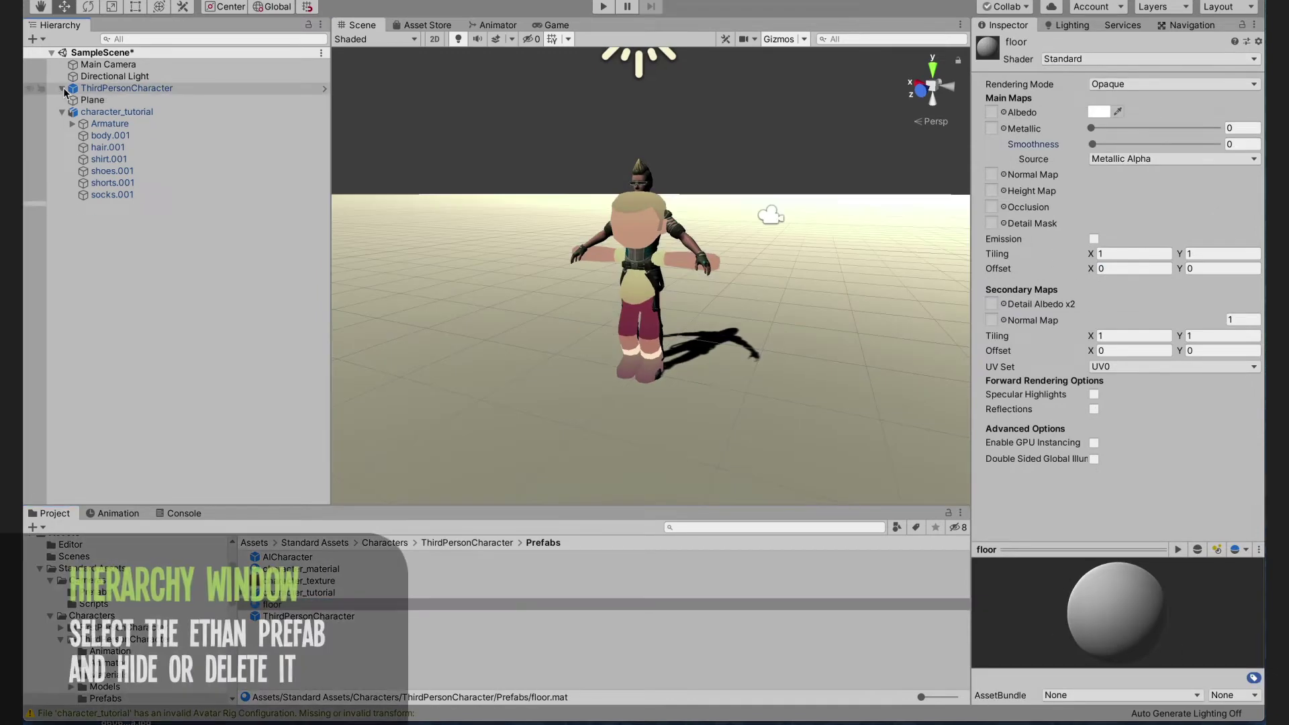
Step: Deactivate the Ethan object inside ThirdPersonCharacter and make character_tutorial a child of ThirdPersonCharacter
left_click(62, 88)
left_click(188, 102)
left_click(1011, 45)
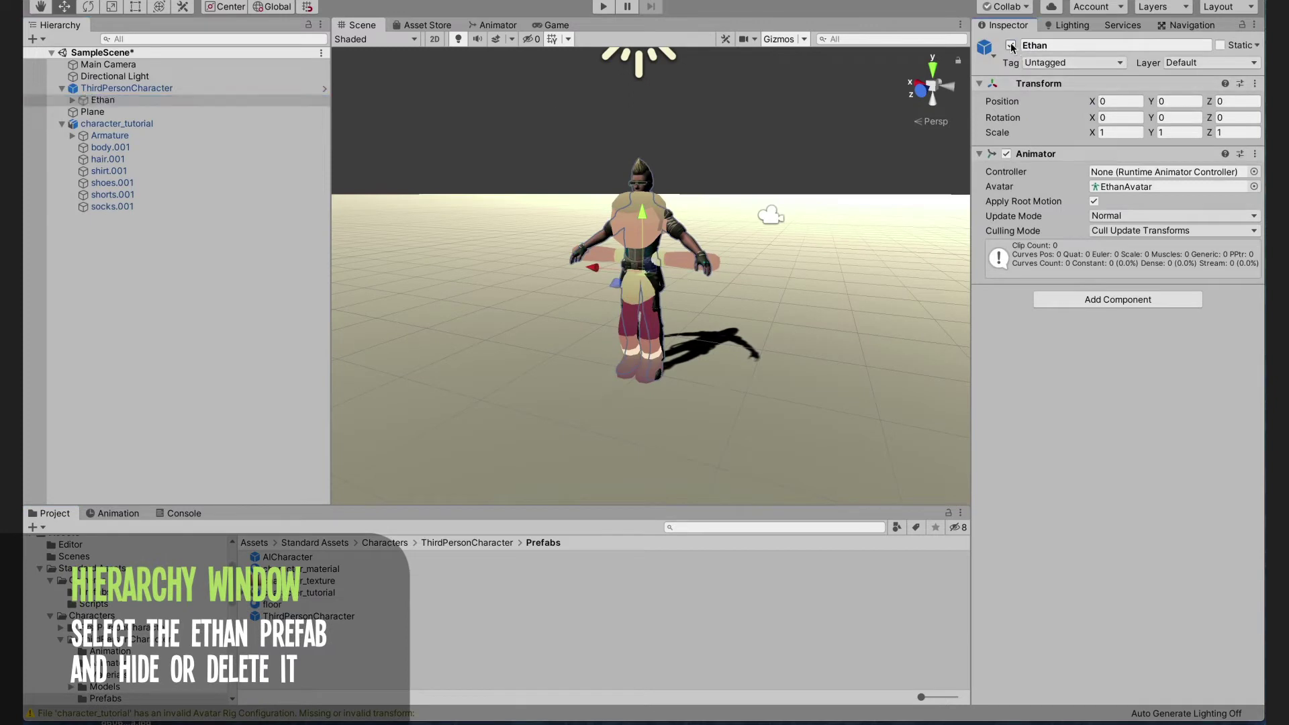
left_click_drag(96, 129, 101, 92)
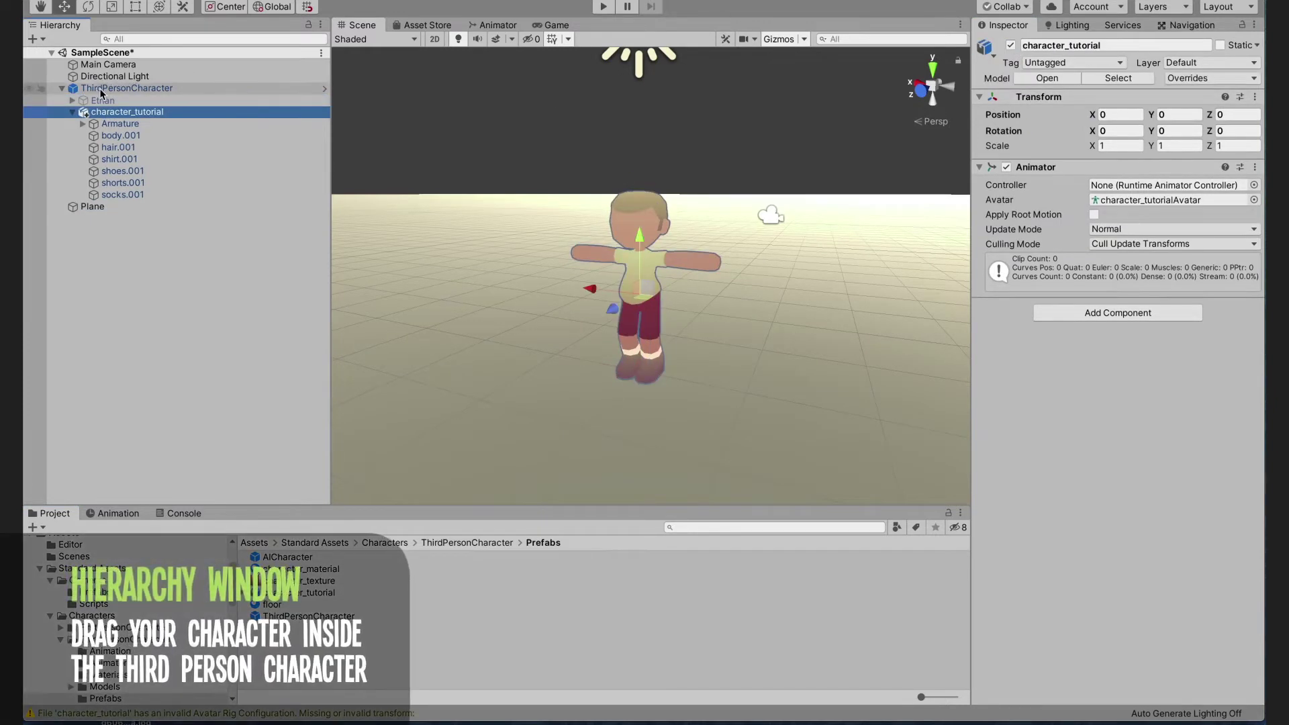
Step: Assign character_tutorialAvatar as the avatar in ThirdPersonCharacter's Animator component
left_click(100, 91)
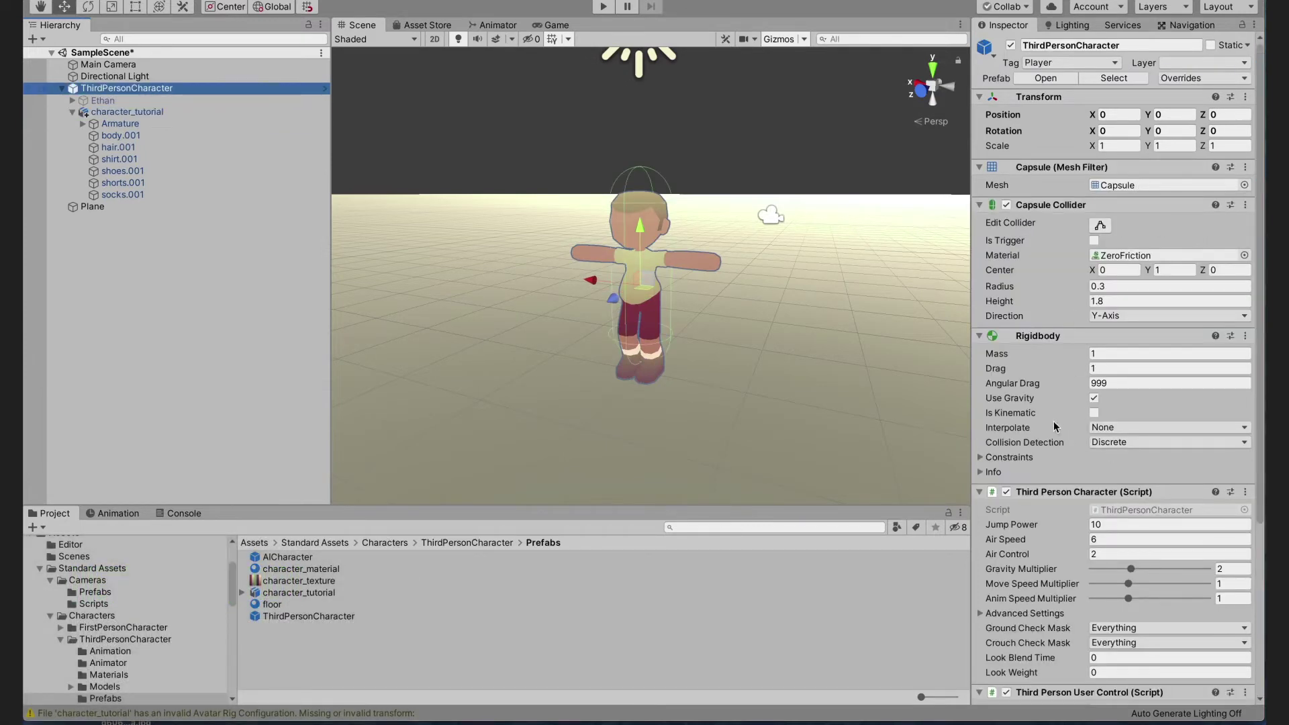
scroll(1051, 414, "down", 5)
left_click(1244, 557)
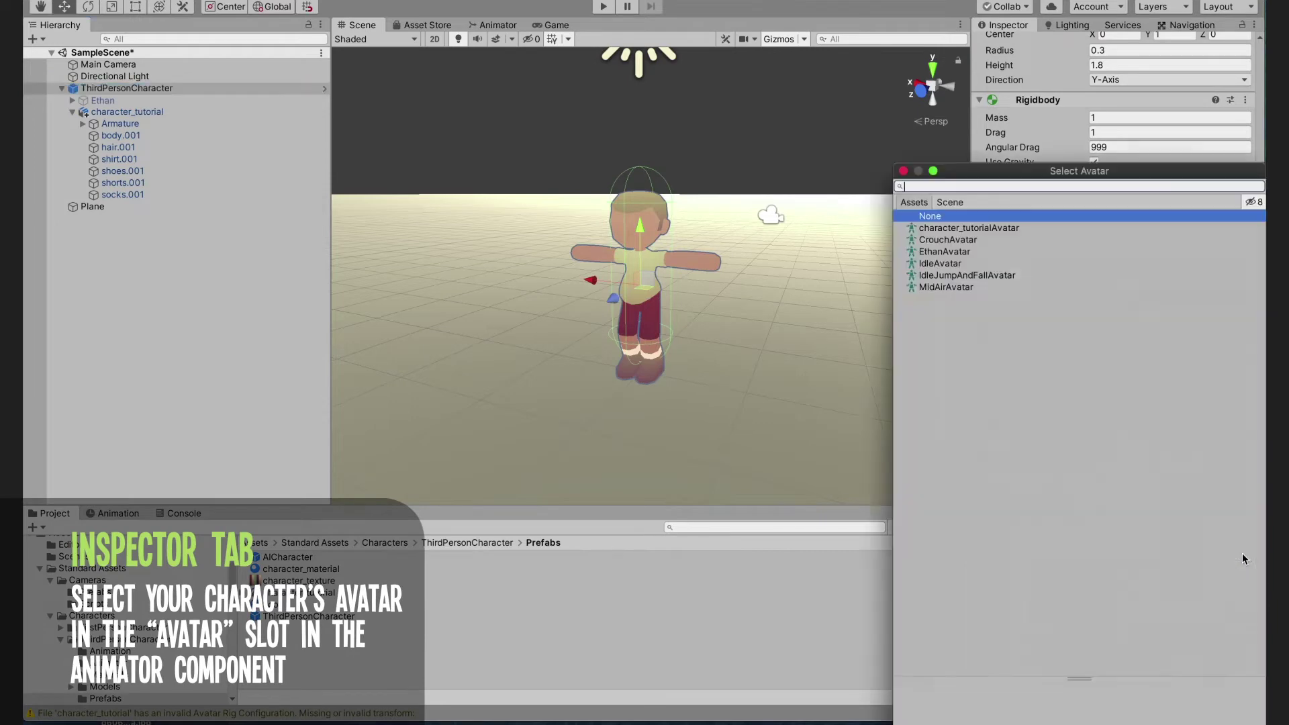
double_click(966, 228)
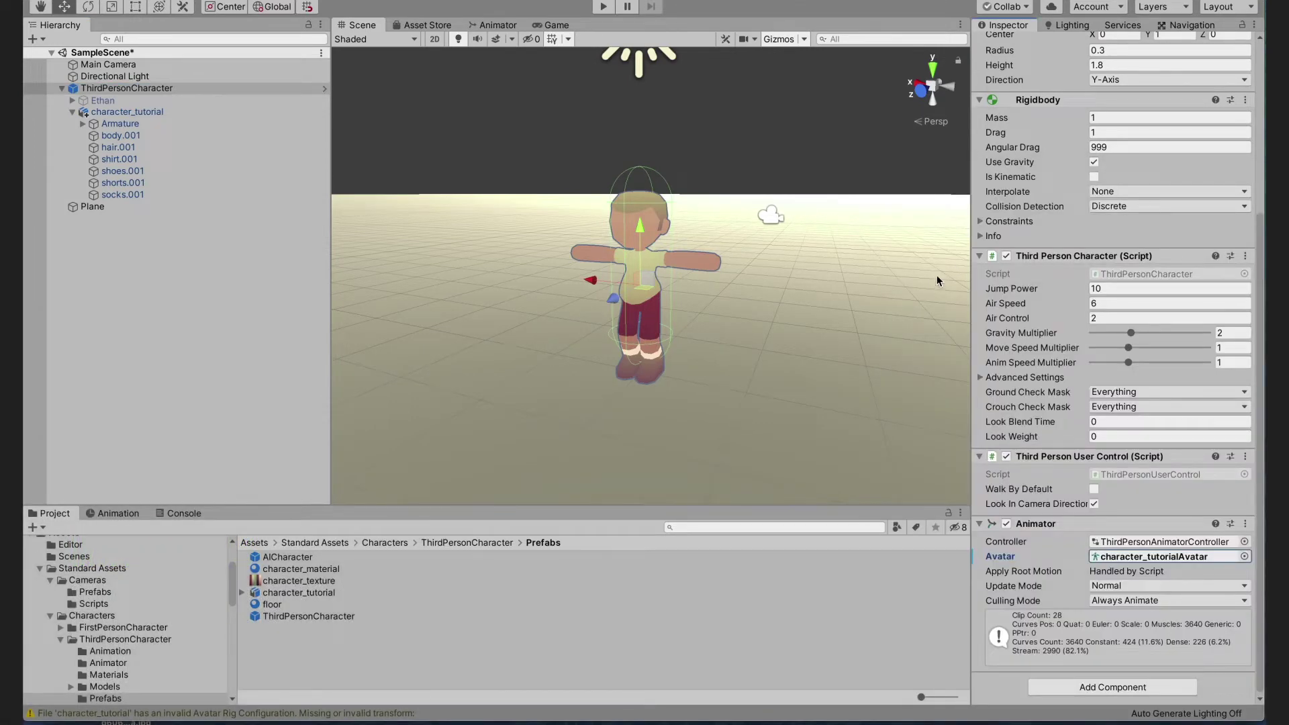
Step: Check from the front and right views that the character is centered and aligned with the capsule collider
left_click_drag(814, 363, 873, 284, "alt")
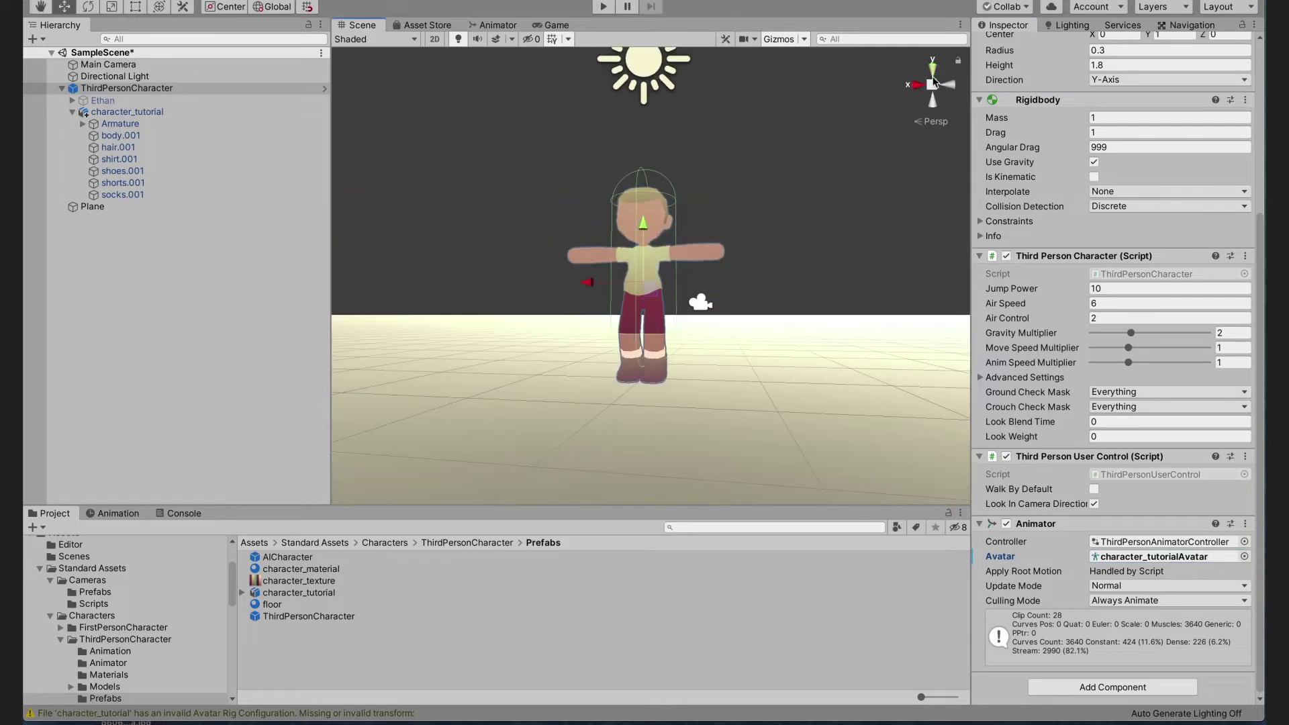
left_click(933, 84)
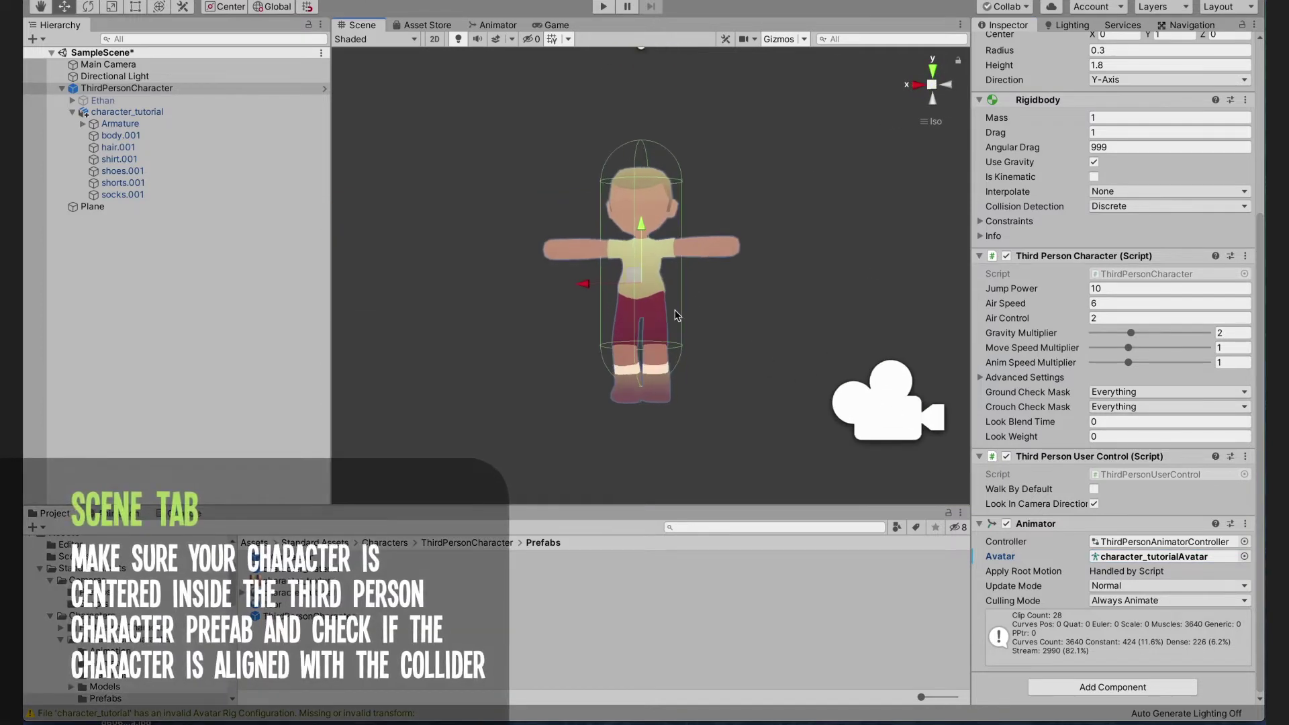
left_click(922, 87)
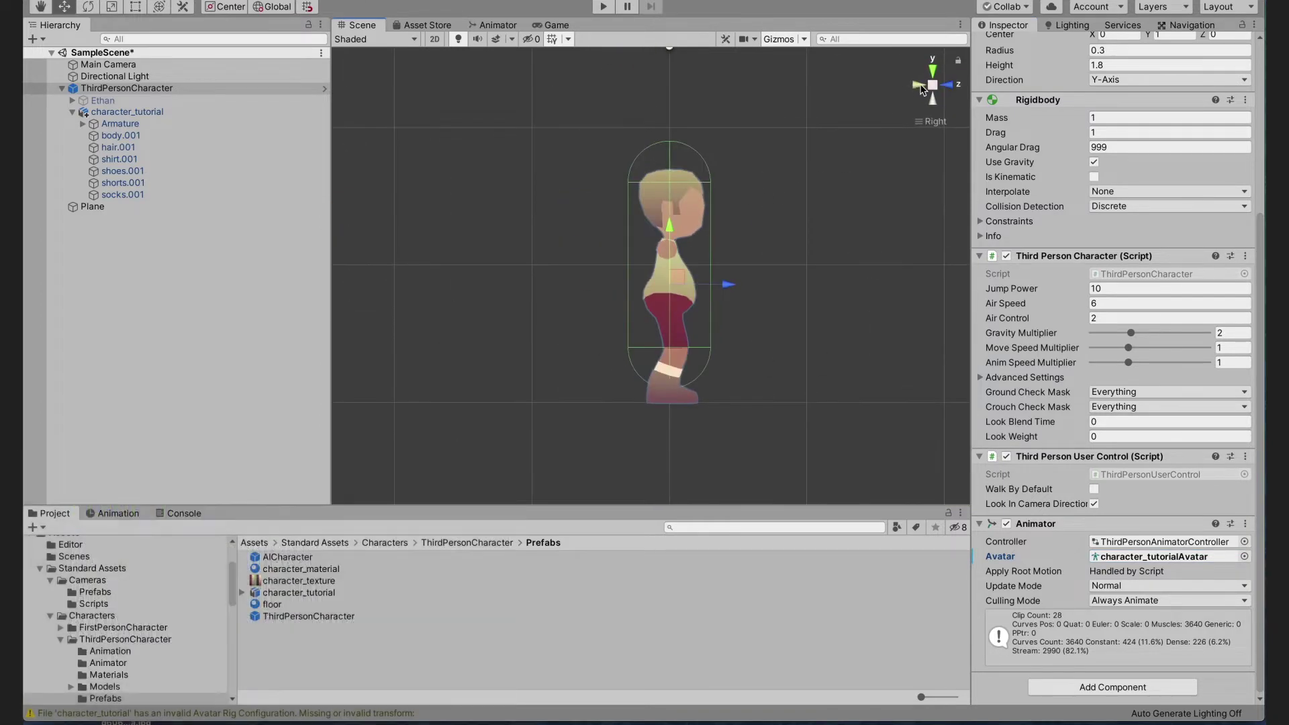
left_click(948, 87)
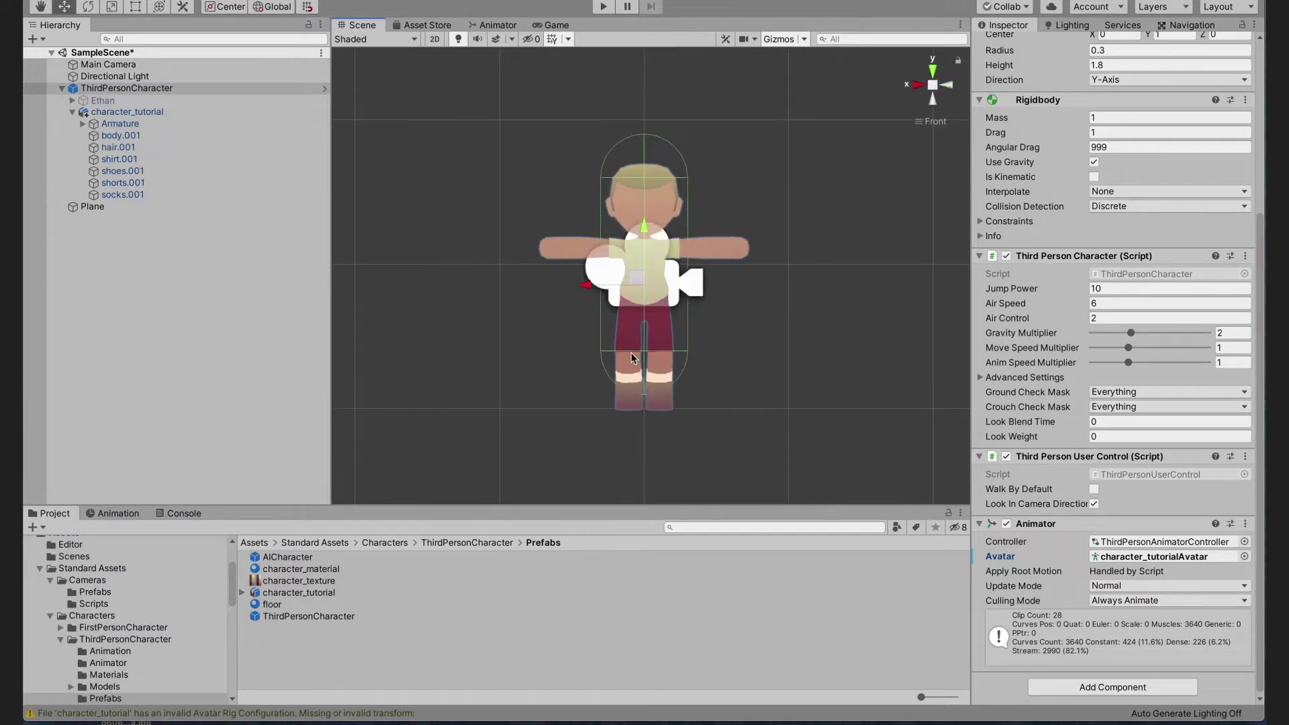
Step: Temporarily activate Ethan to compare his size with character_tutorial, leaving him deactivated again
left_click(169, 100)
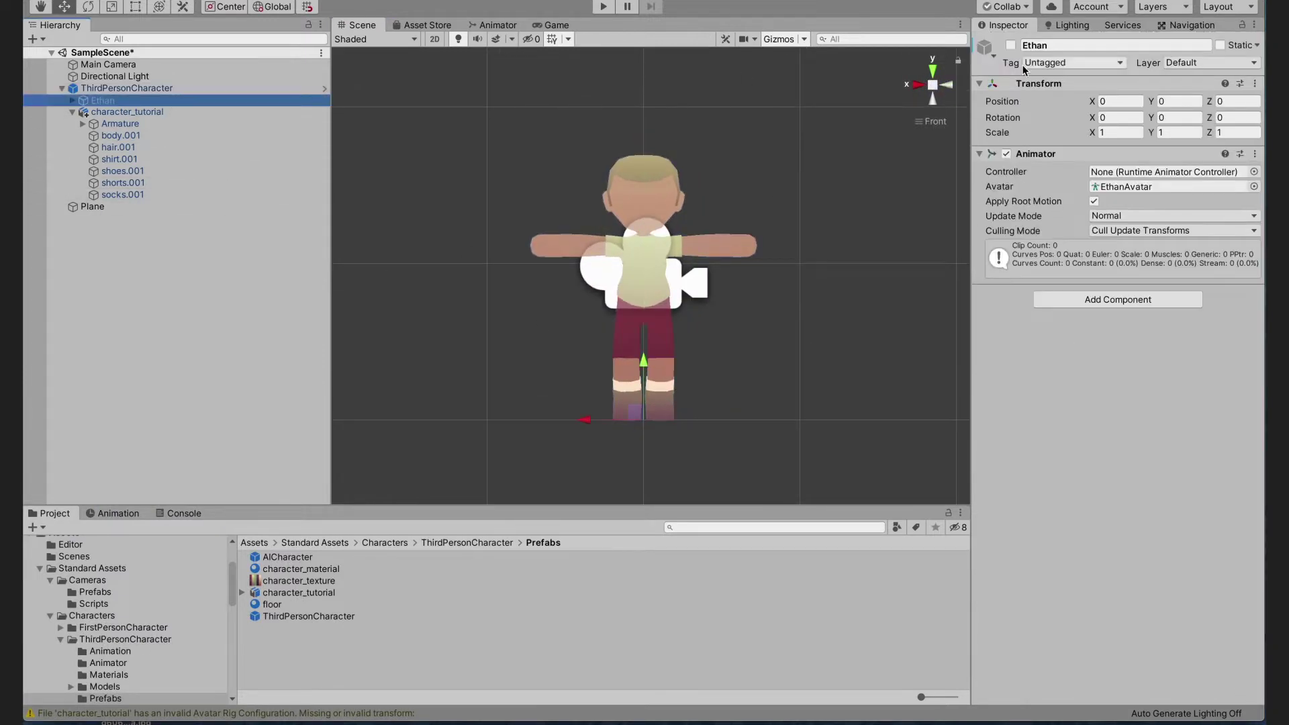
left_click(1011, 45)
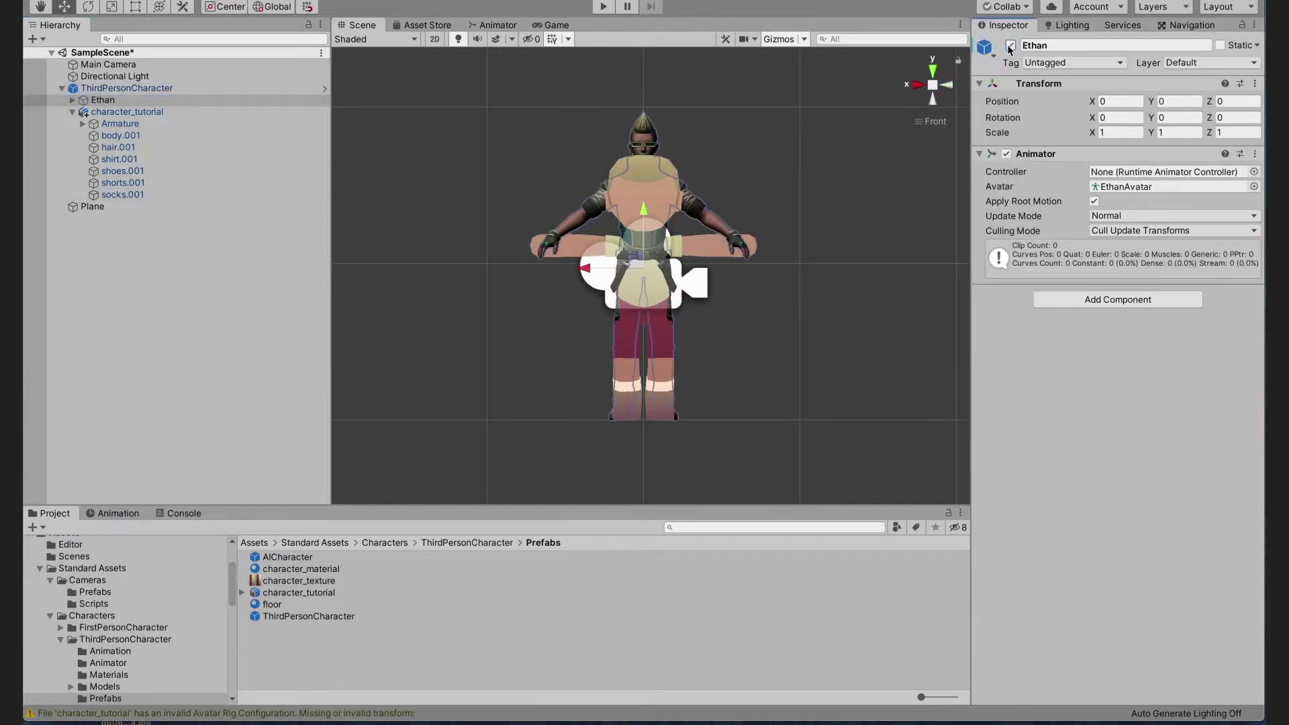
left_click(1011, 45)
left_click(135, 100)
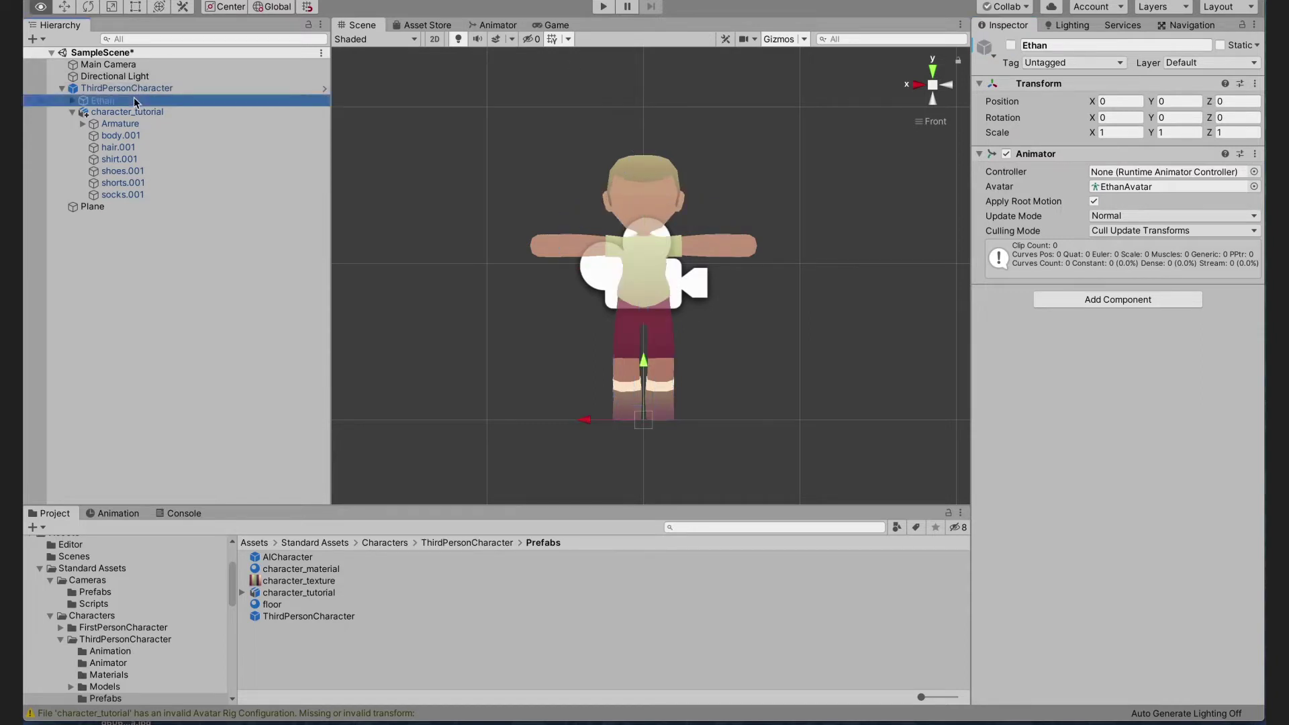
key("alt+shift+a")
left_click(136, 90)
left_click(135, 99)
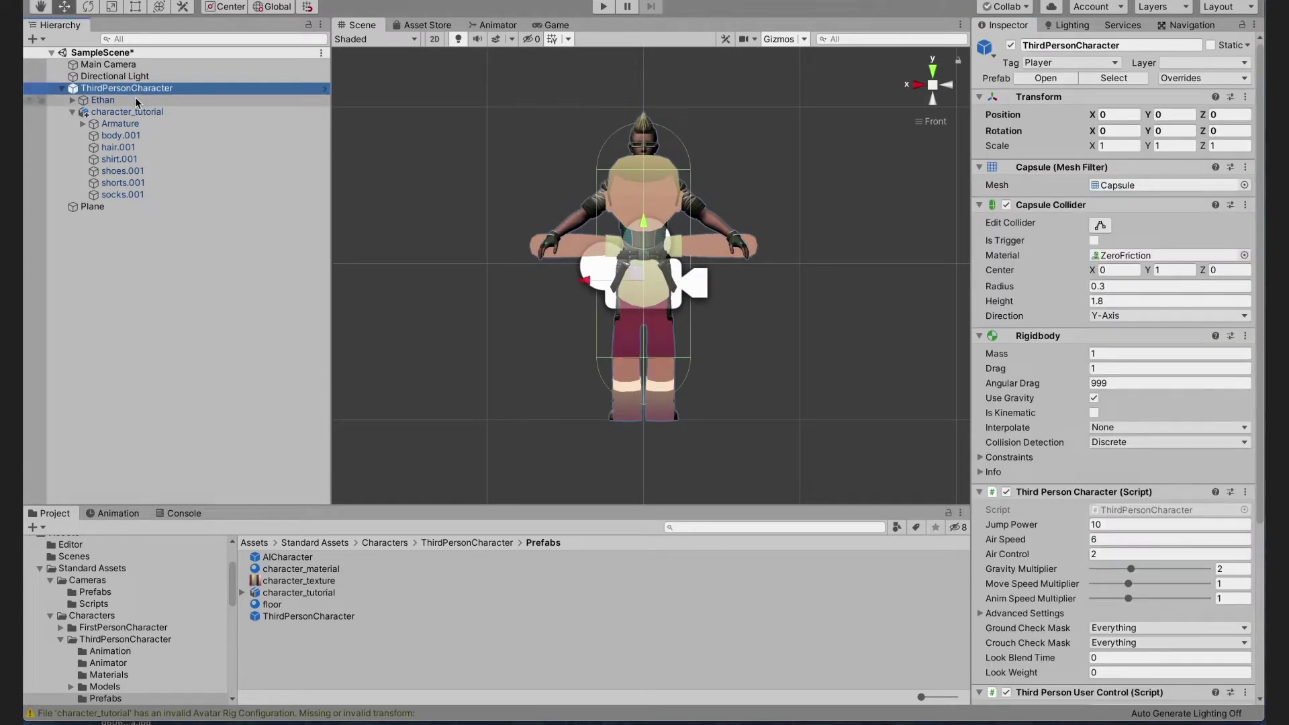
key("alt+shift+a")
left_click_drag(696, 253, 632, 356, "alt")
left_click(932, 86)
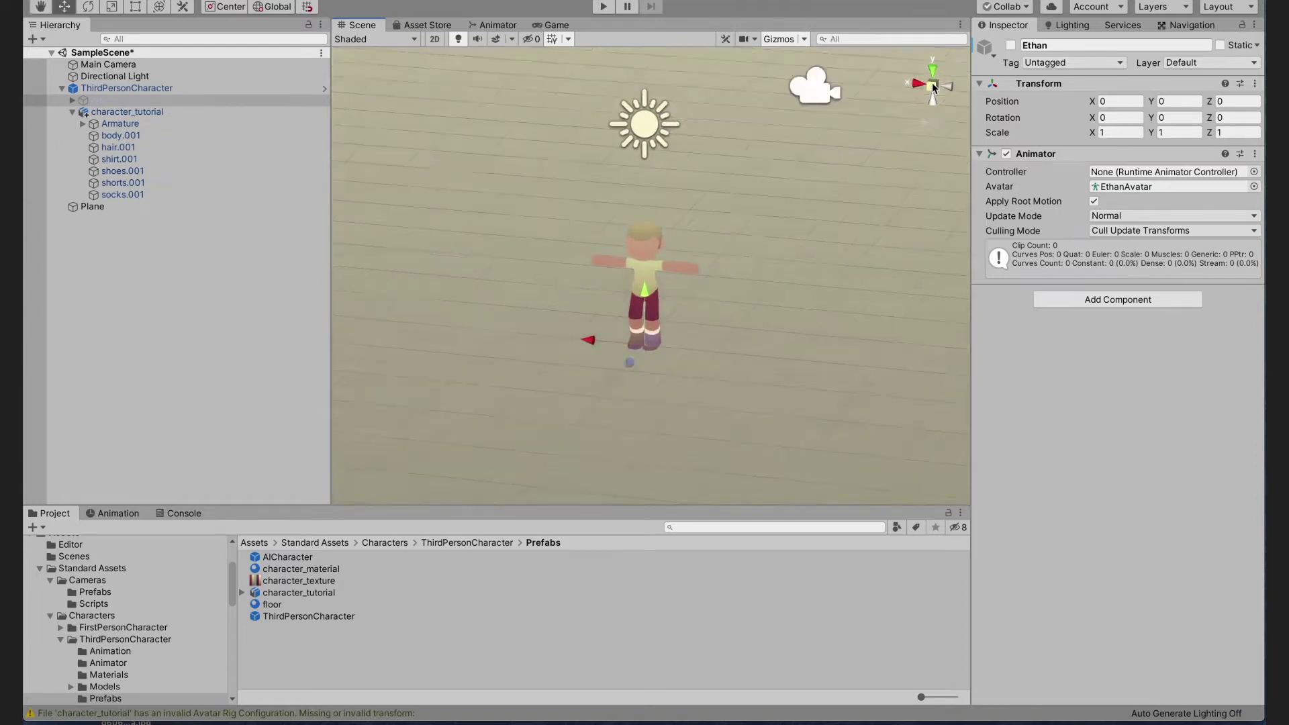
left_click_drag(719, 340, 563, 323, "alt")
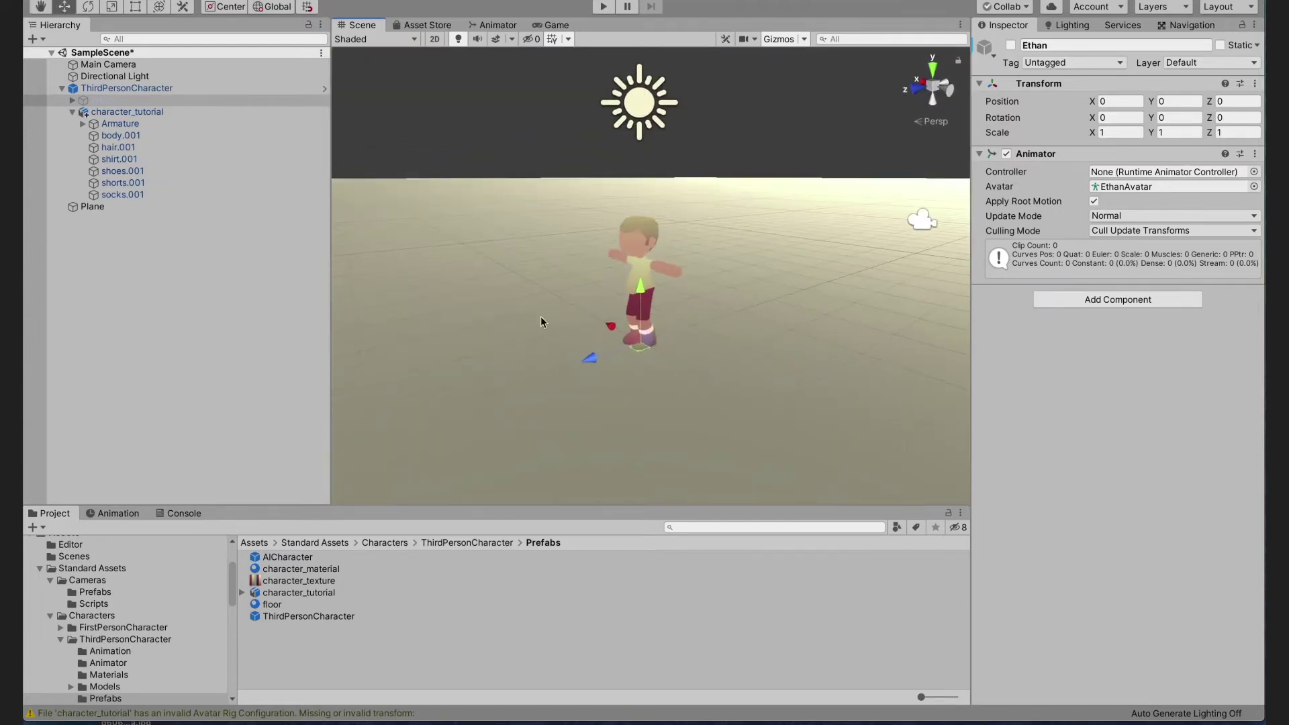
Step: Switch the floor material to the Toon/Lit shader and set its main color to gray 858585
left_click(534, 376)
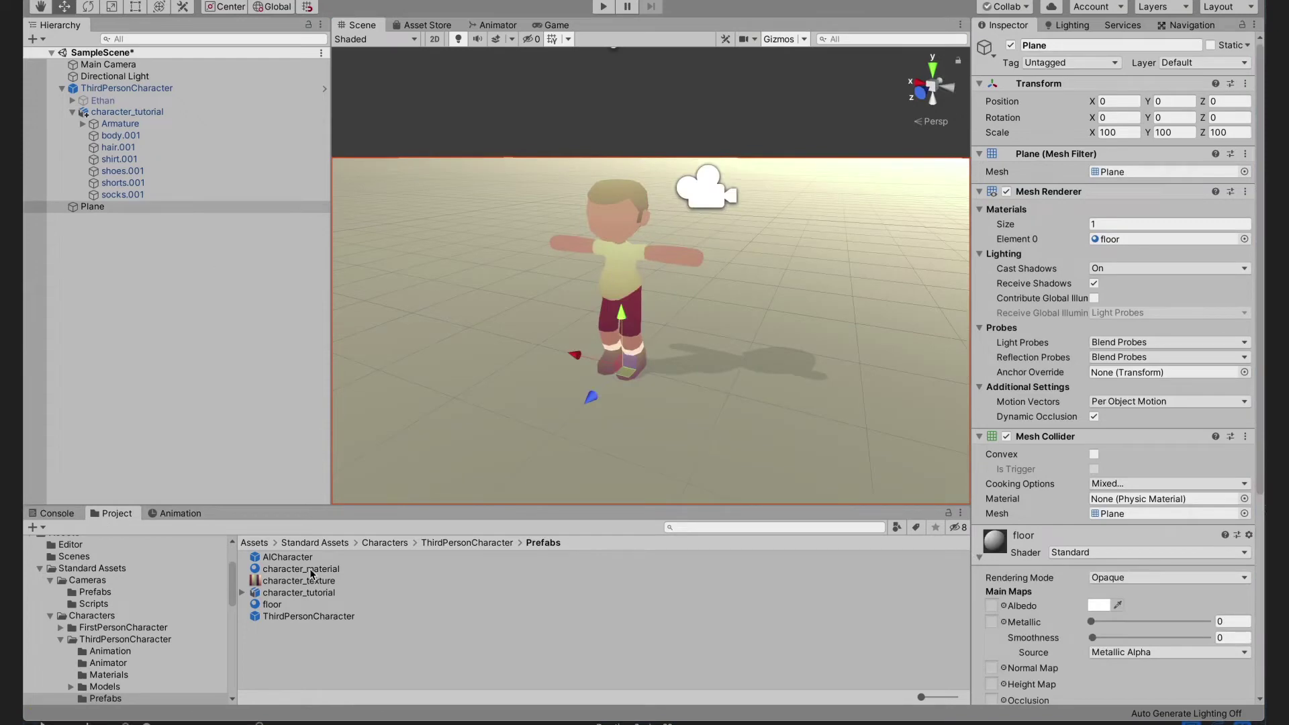
left_click(310, 571)
left_click(272, 605)
left_click(1141, 58)
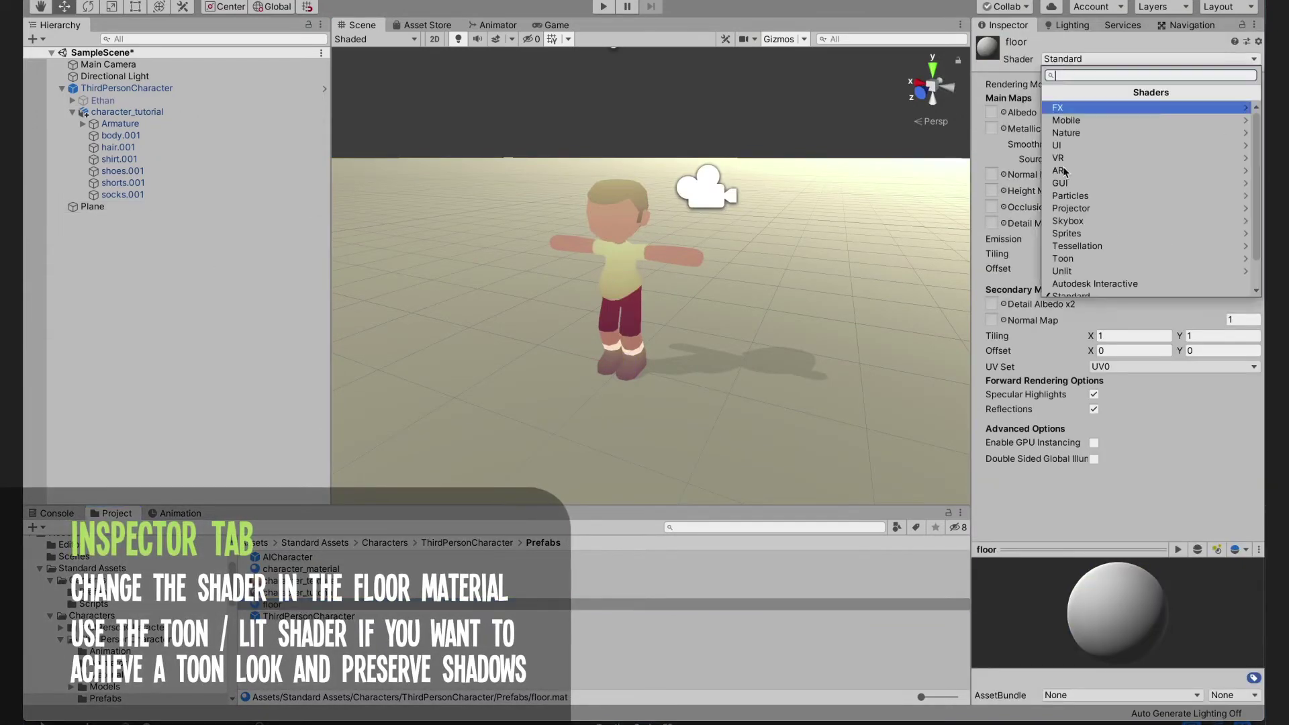
left_click(1067, 259)
left_click(1069, 131)
left_click(1230, 84)
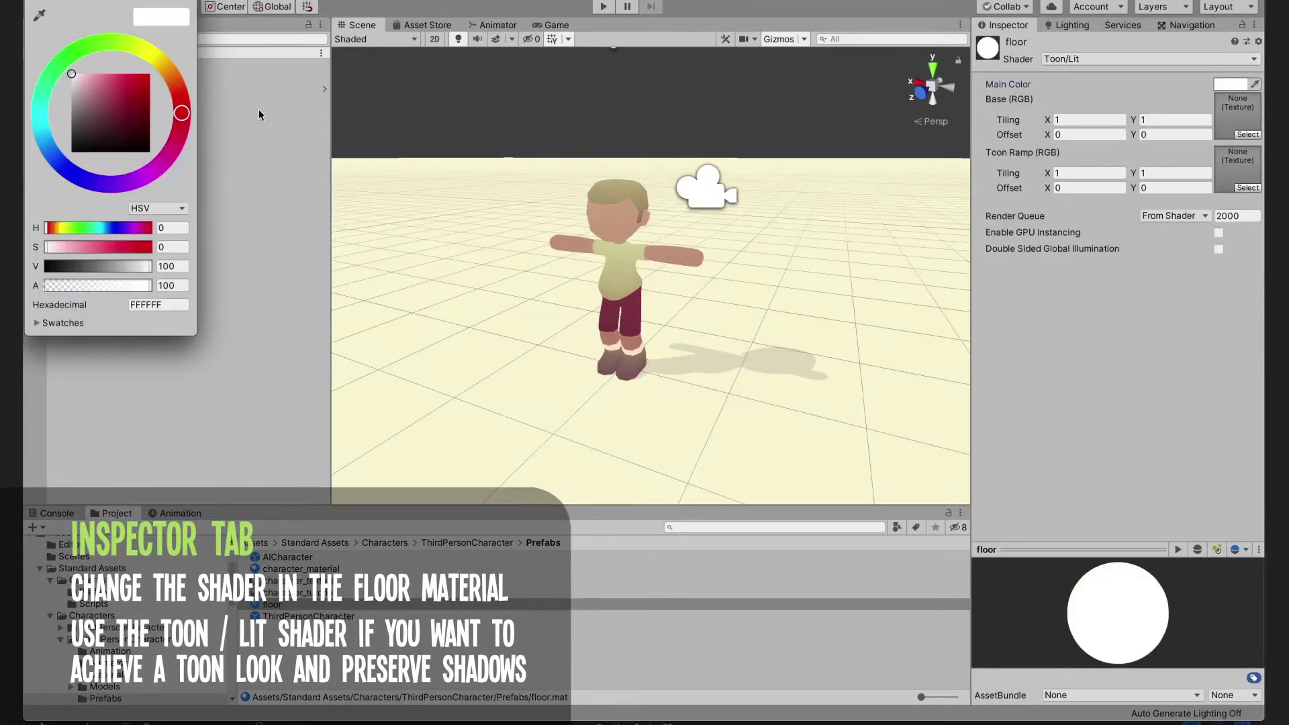
left_click_drag(74, 78, 60, 109)
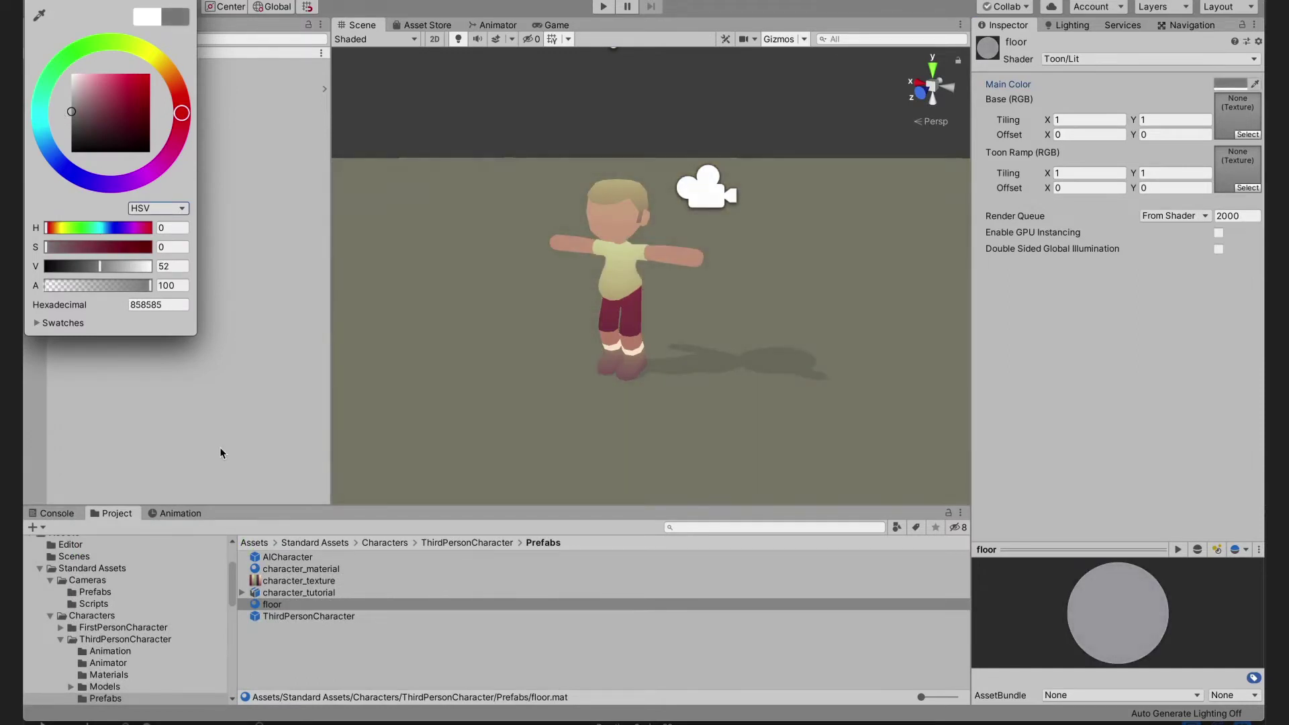
Step: Change the shader of character_material to Toon/Lit
left_click(292, 569)
left_click(1078, 59)
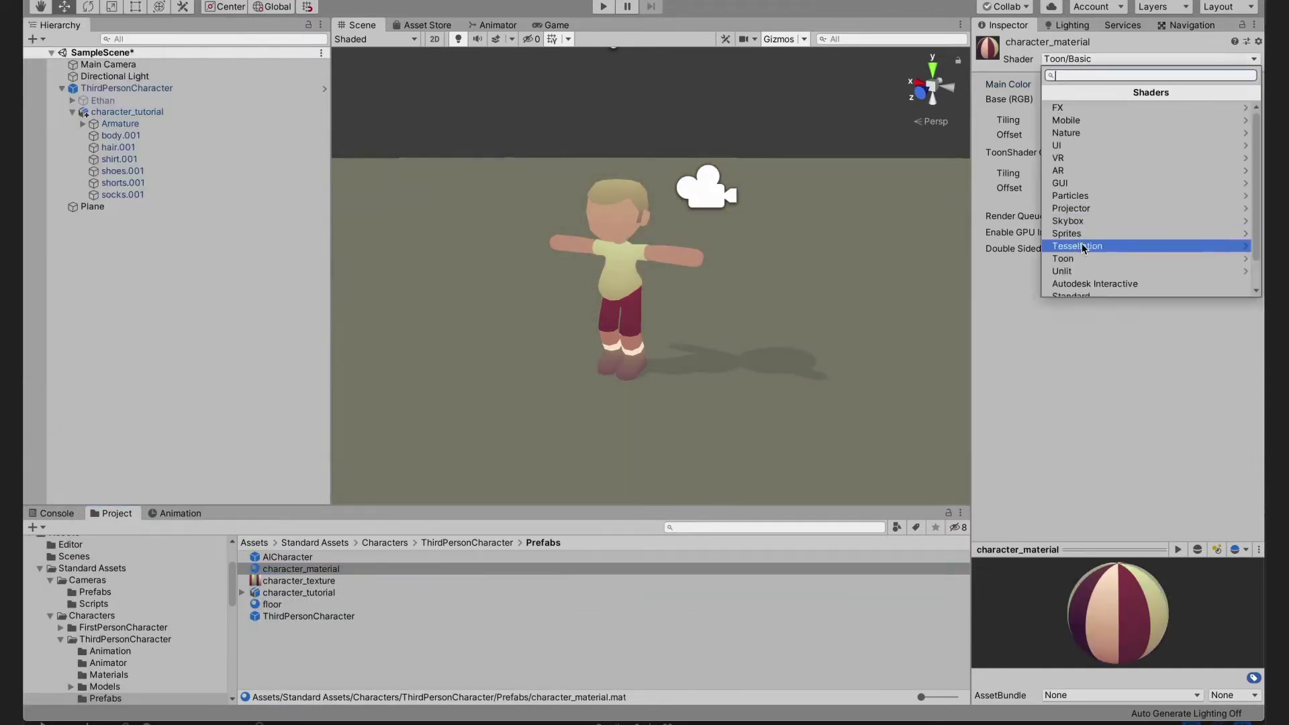
left_click(1077, 246)
left_click(1074, 132)
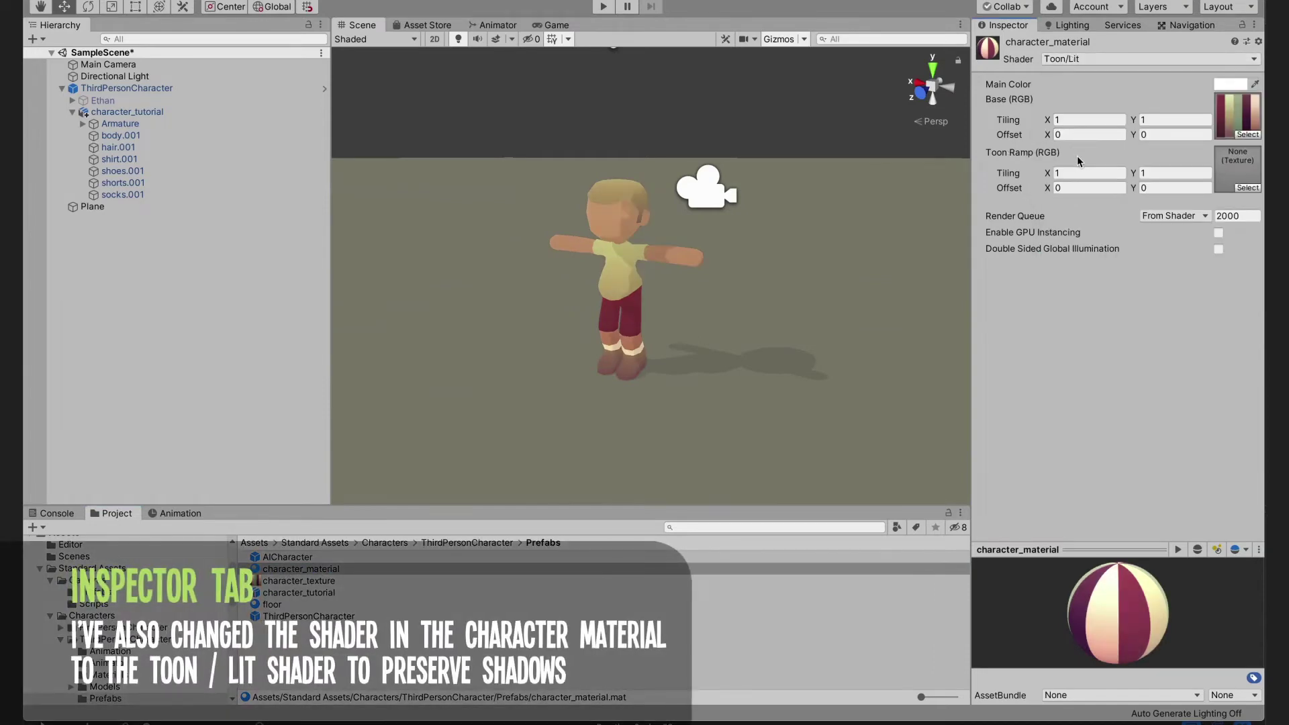
Step: Match the Main Camera's solid background color to the floor by sampling it from the game view
left_click(108, 63)
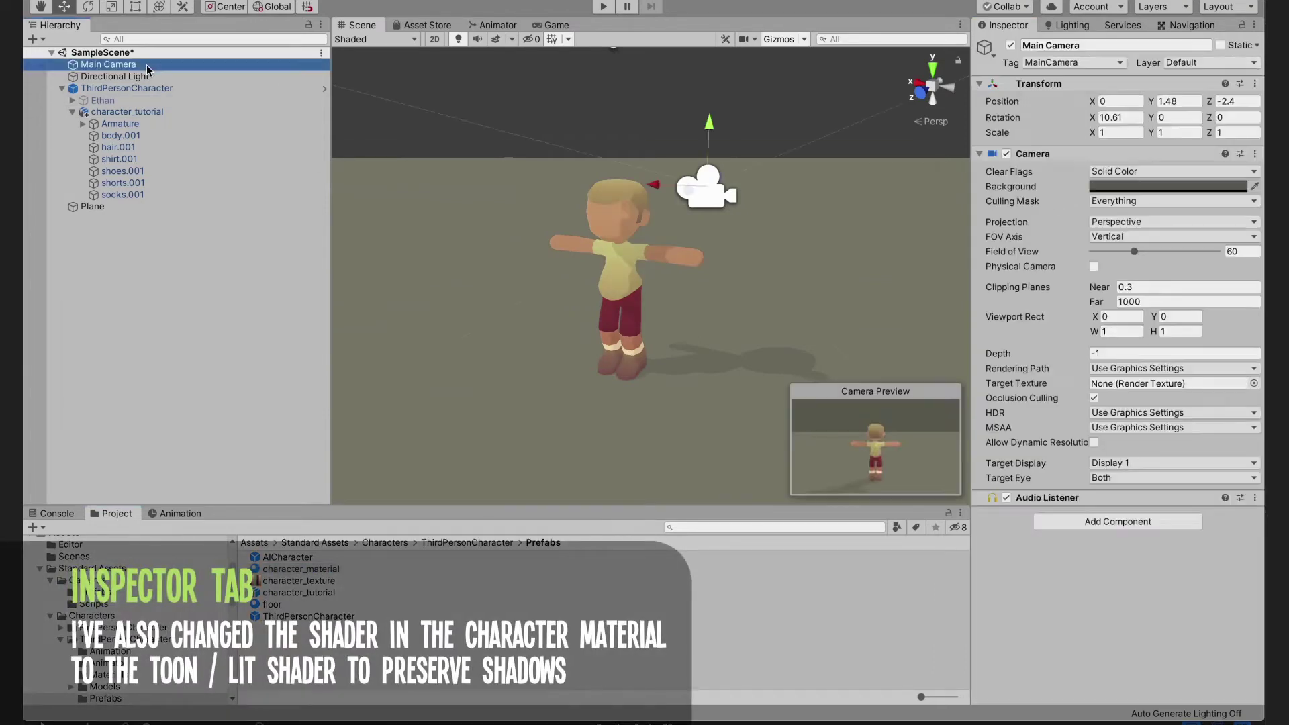
left_click(570, 26)
left_click(1254, 187)
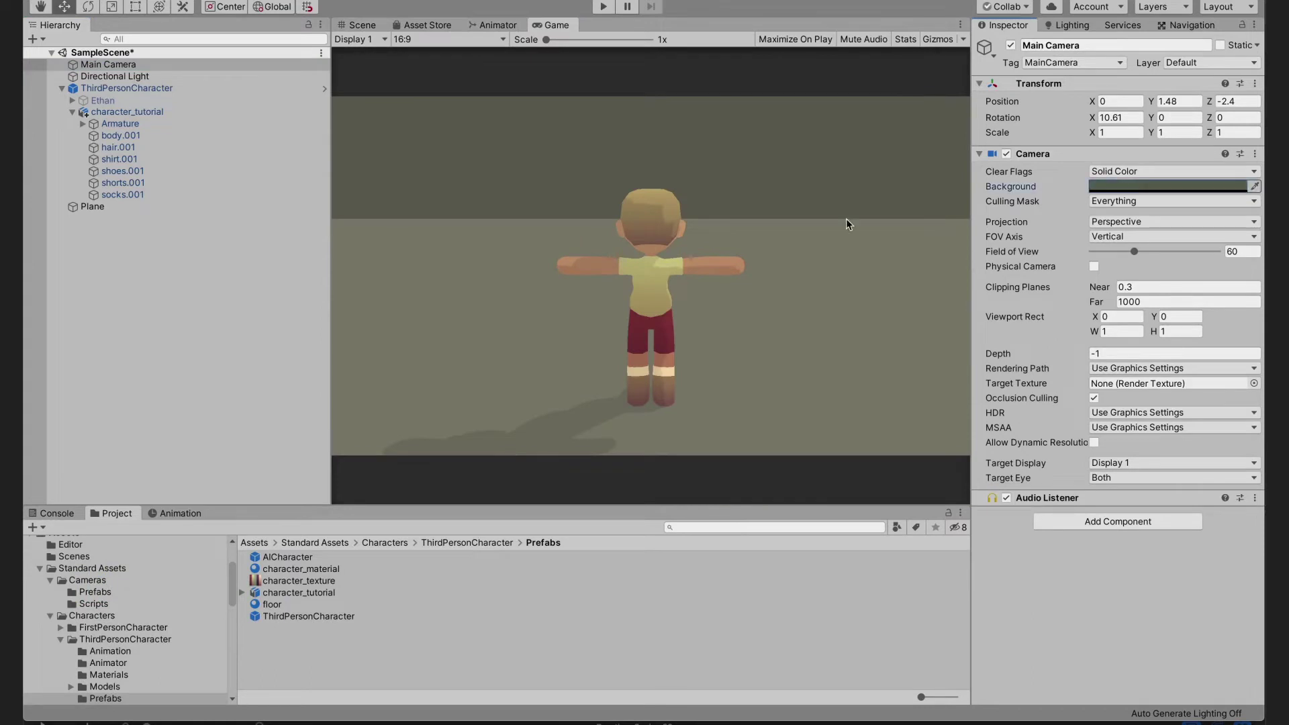
left_click(840, 227)
left_click(363, 25)
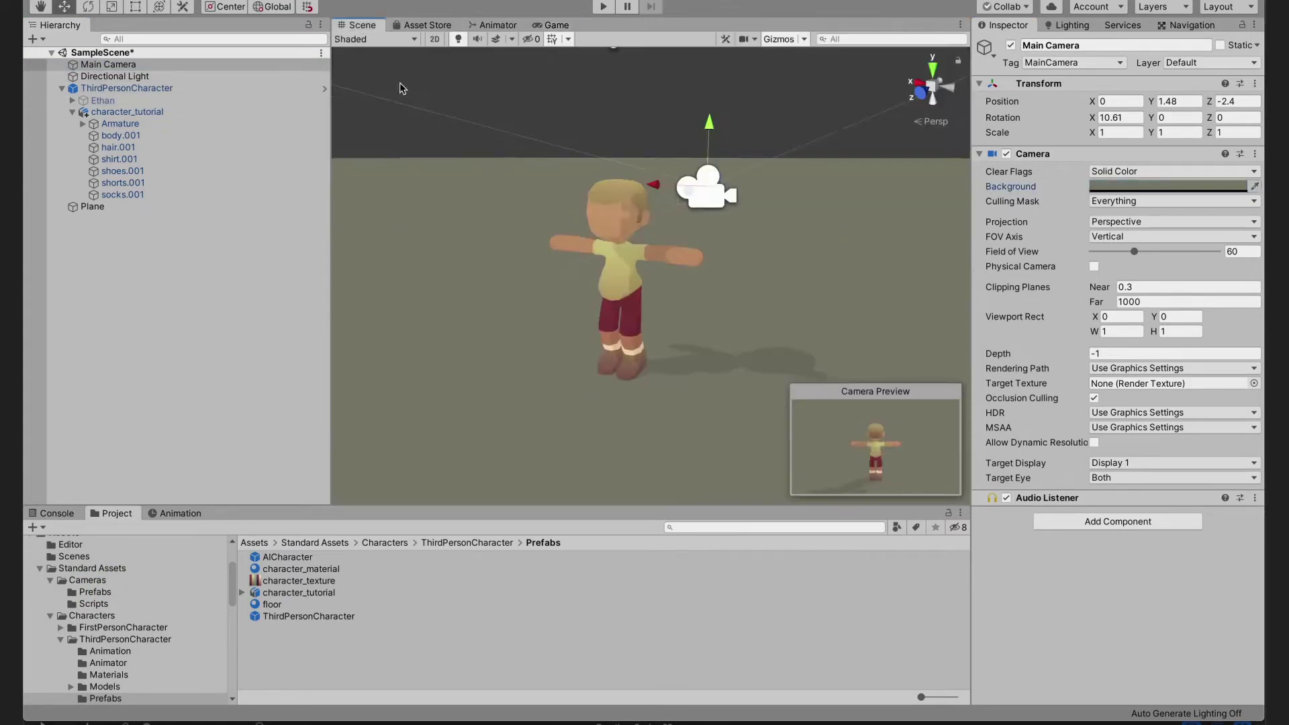
Step: Narrow the Hierarchy to enlarge the scene view, and search the project assets for "follo"
left_click_drag(331, 202, 172, 200)
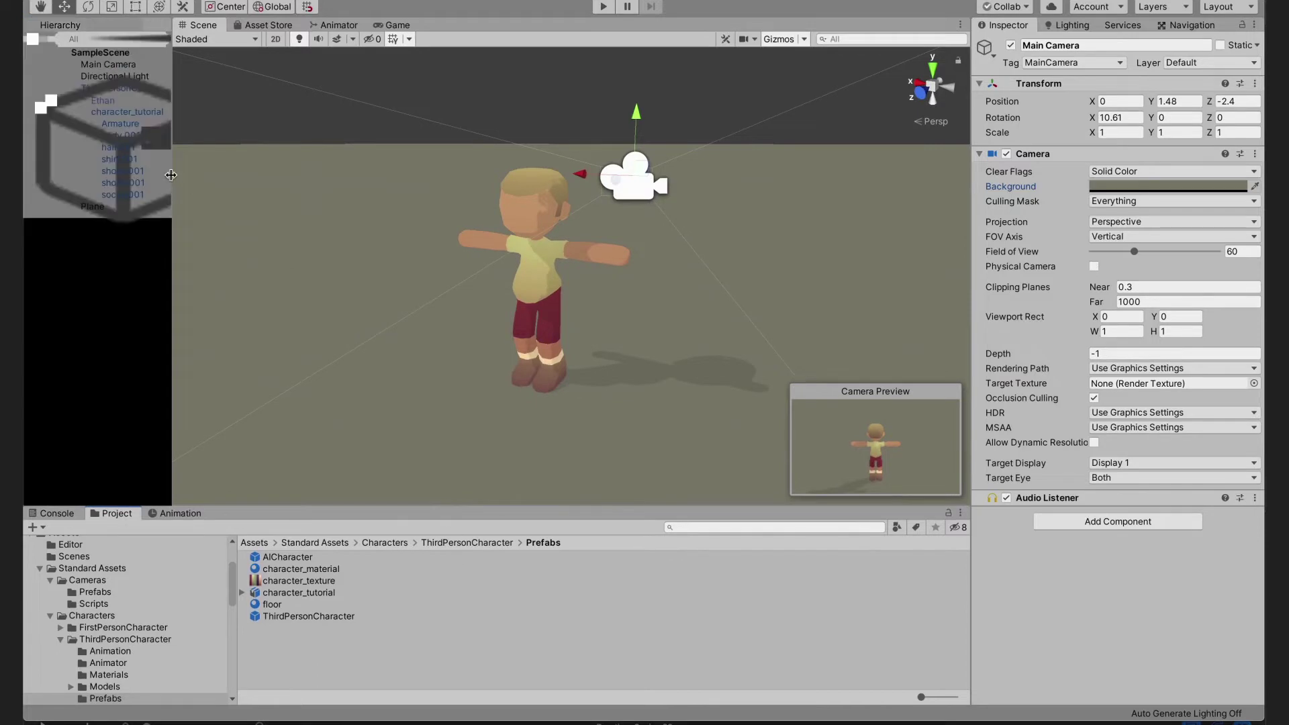
left_click_drag(171, 175, 249, 176)
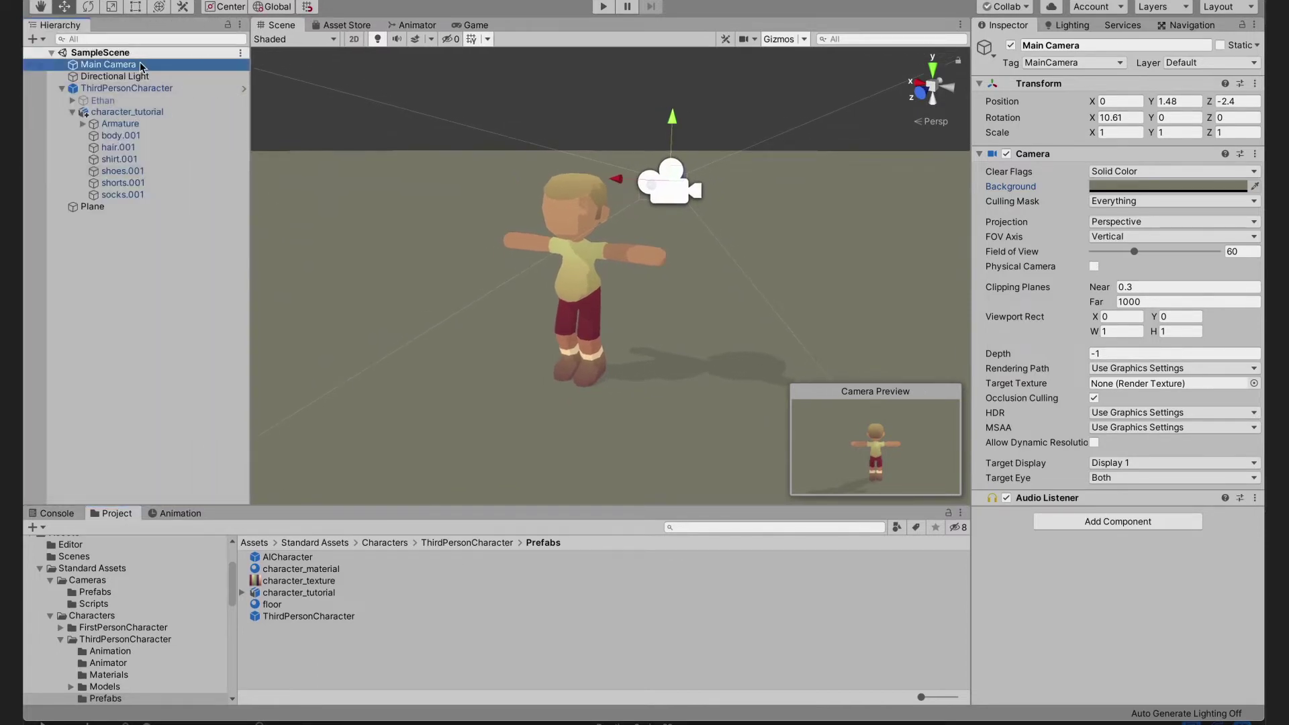
left_click(727, 524)
type("fo")
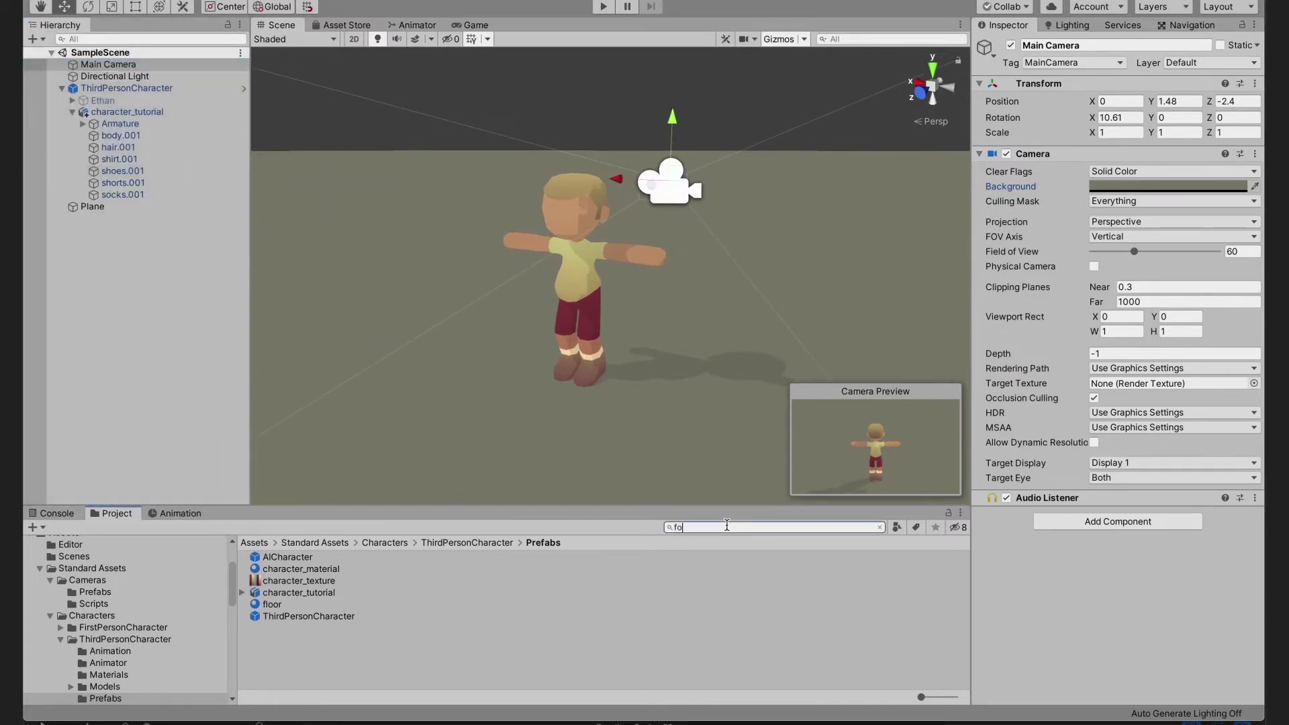
type("llo")
Step: Play the scene and test the character by running in all directions, crouching and jumping
left_click(604, 7)
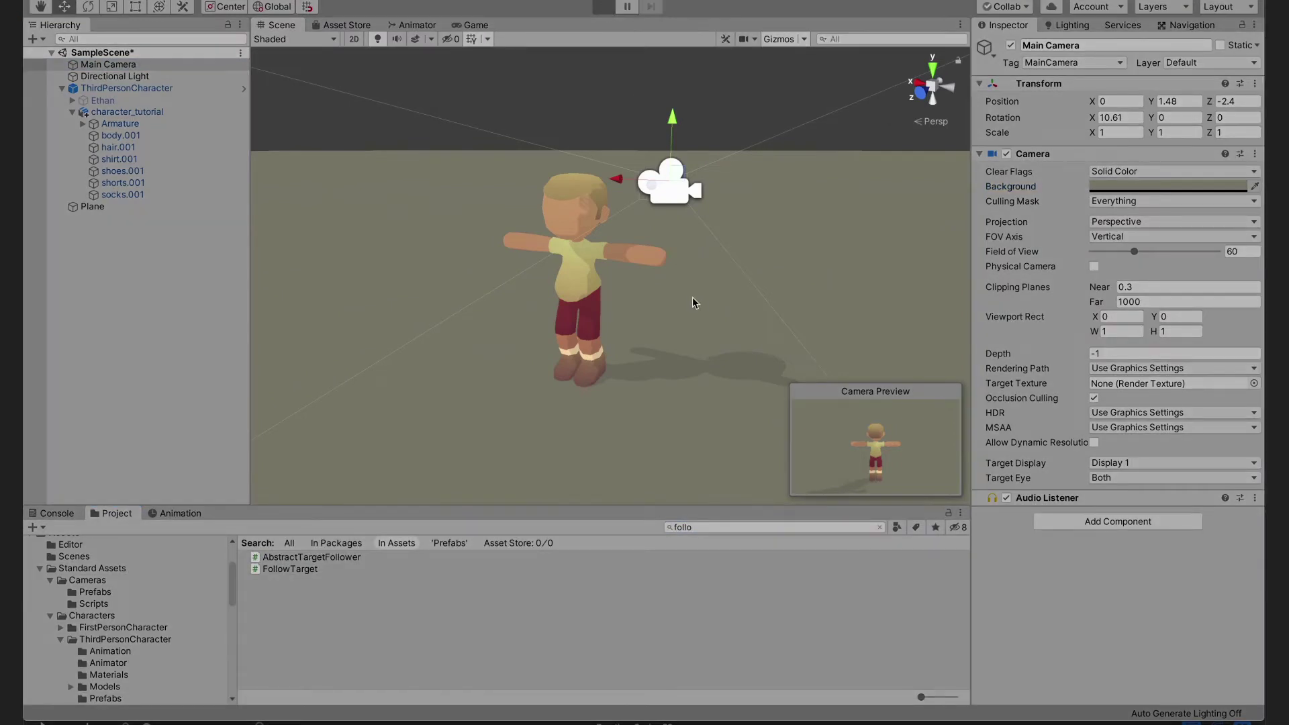
key("w")
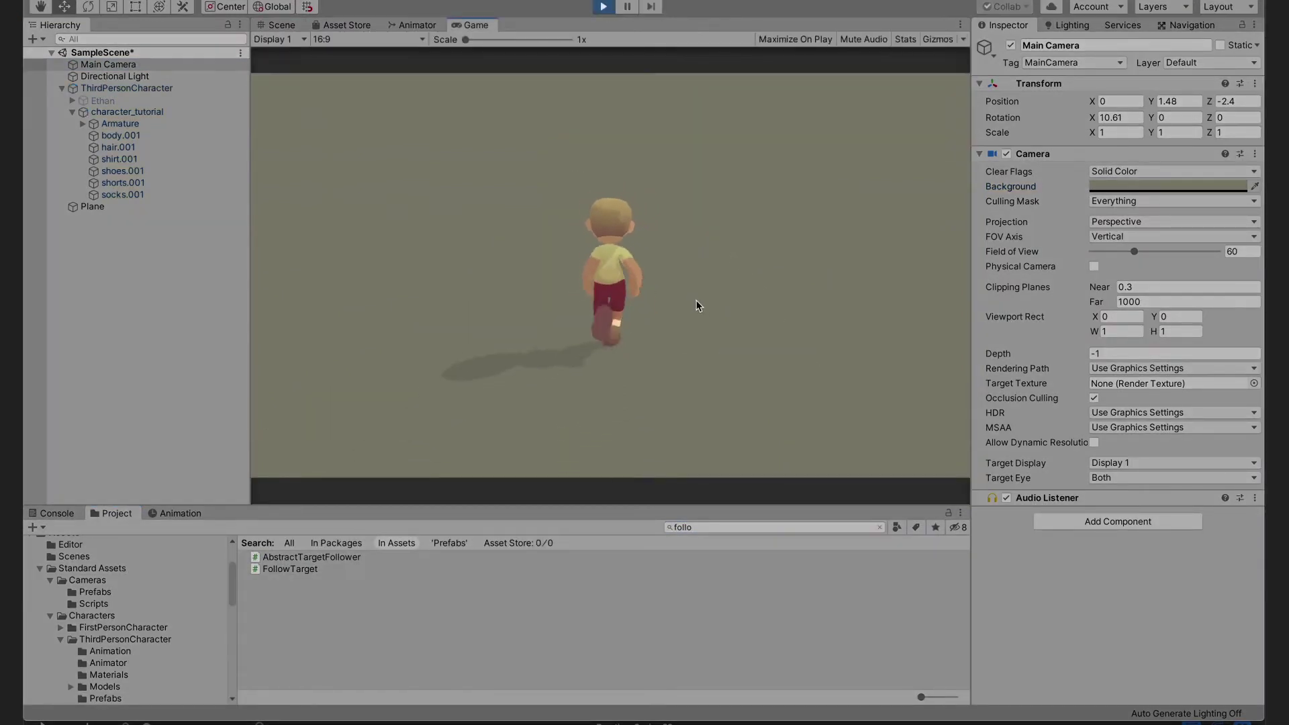
key("d")
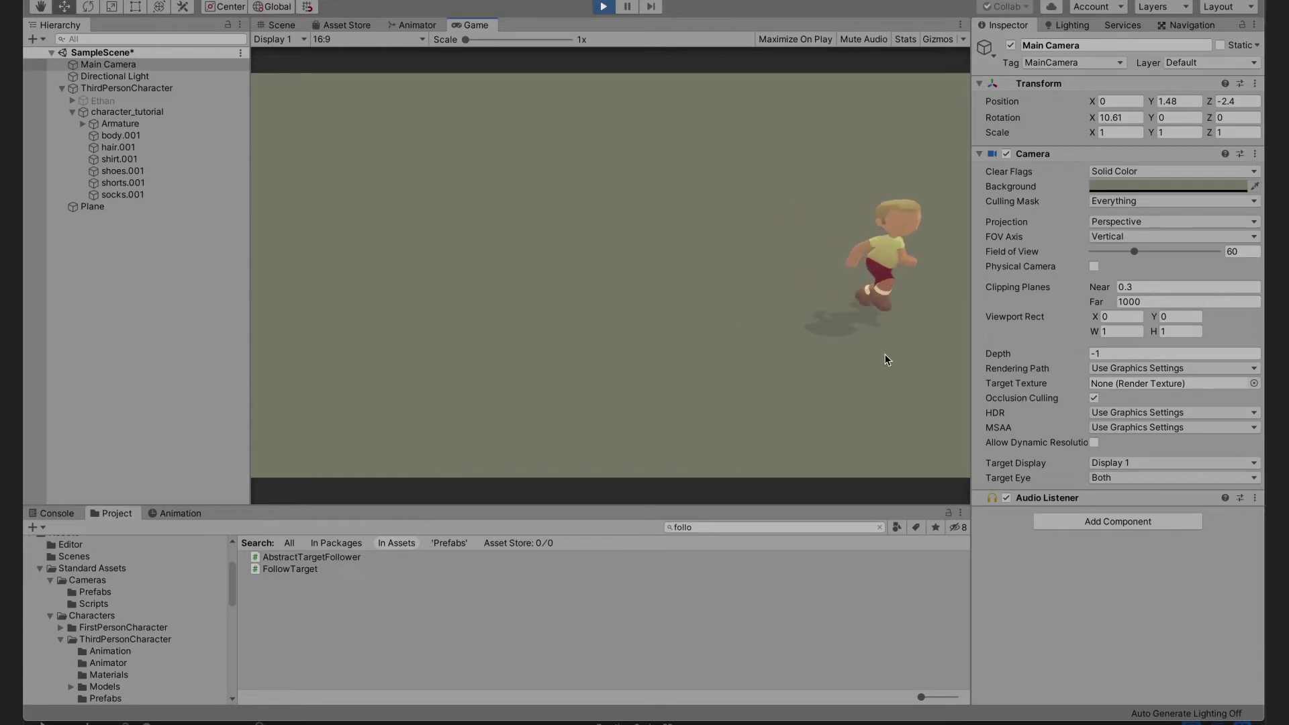
key("s")
key("a")
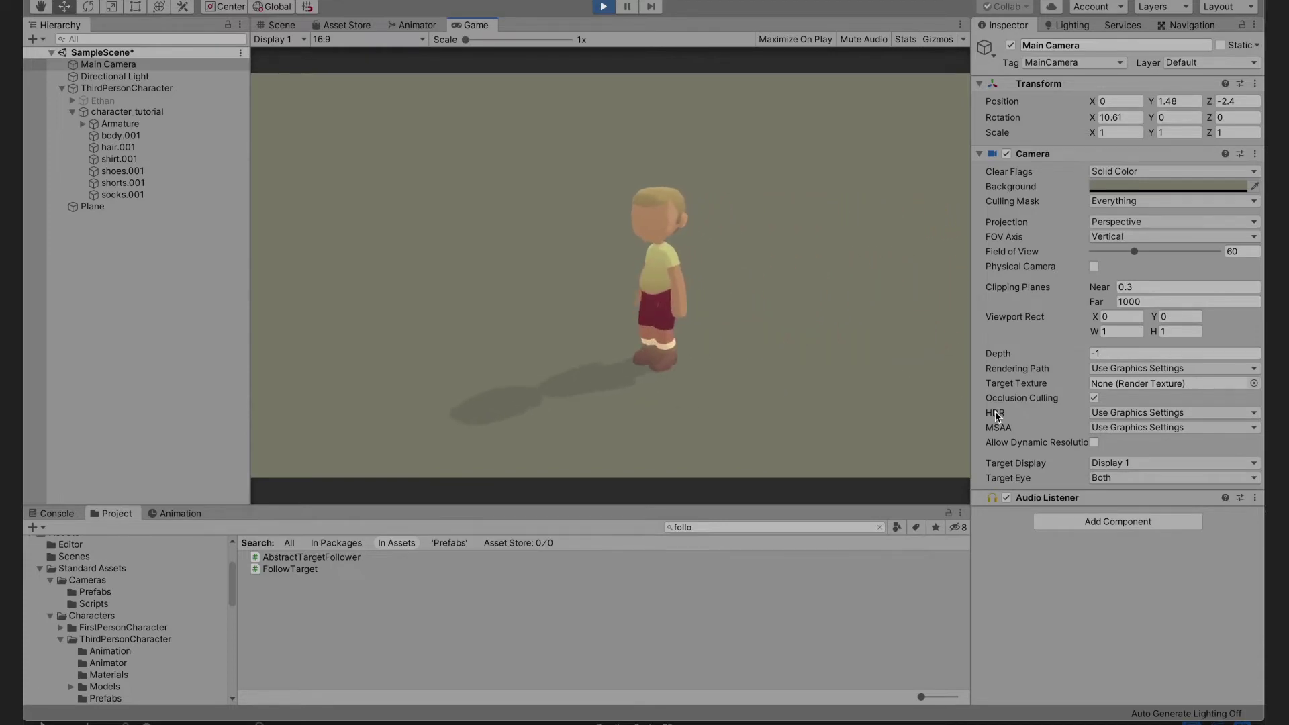
key("w")
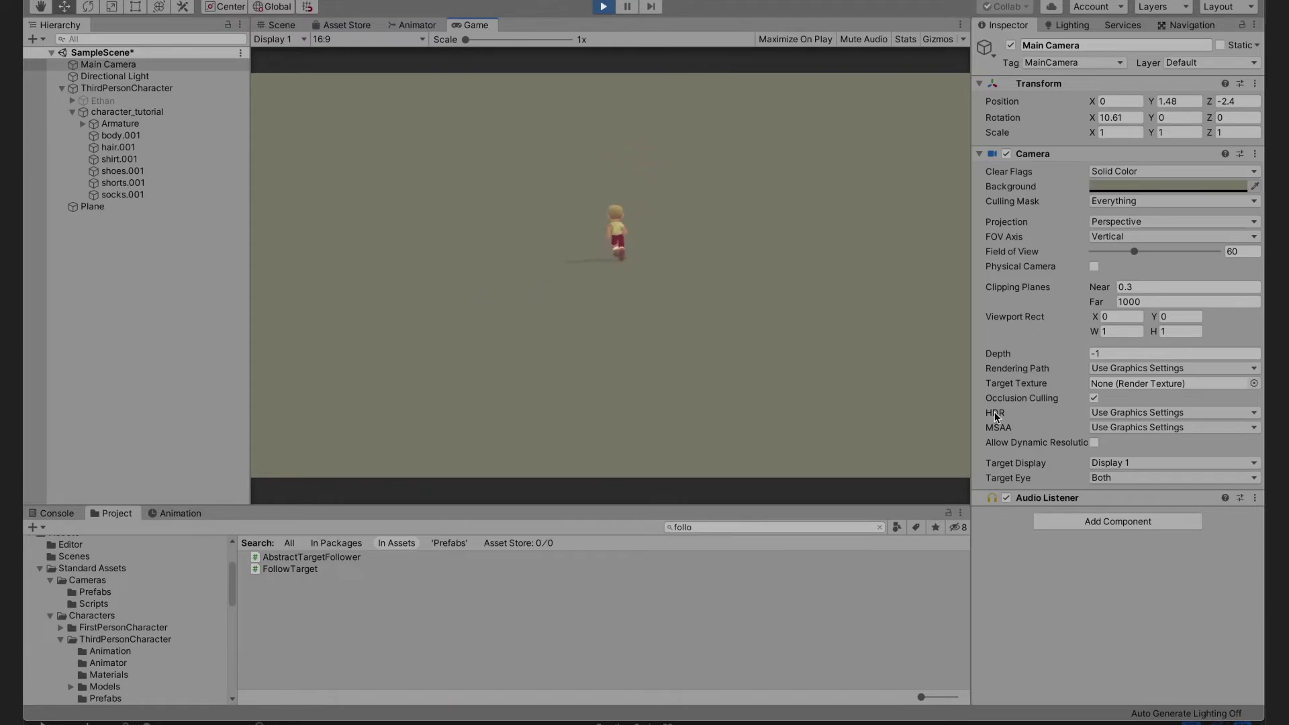
key("s")
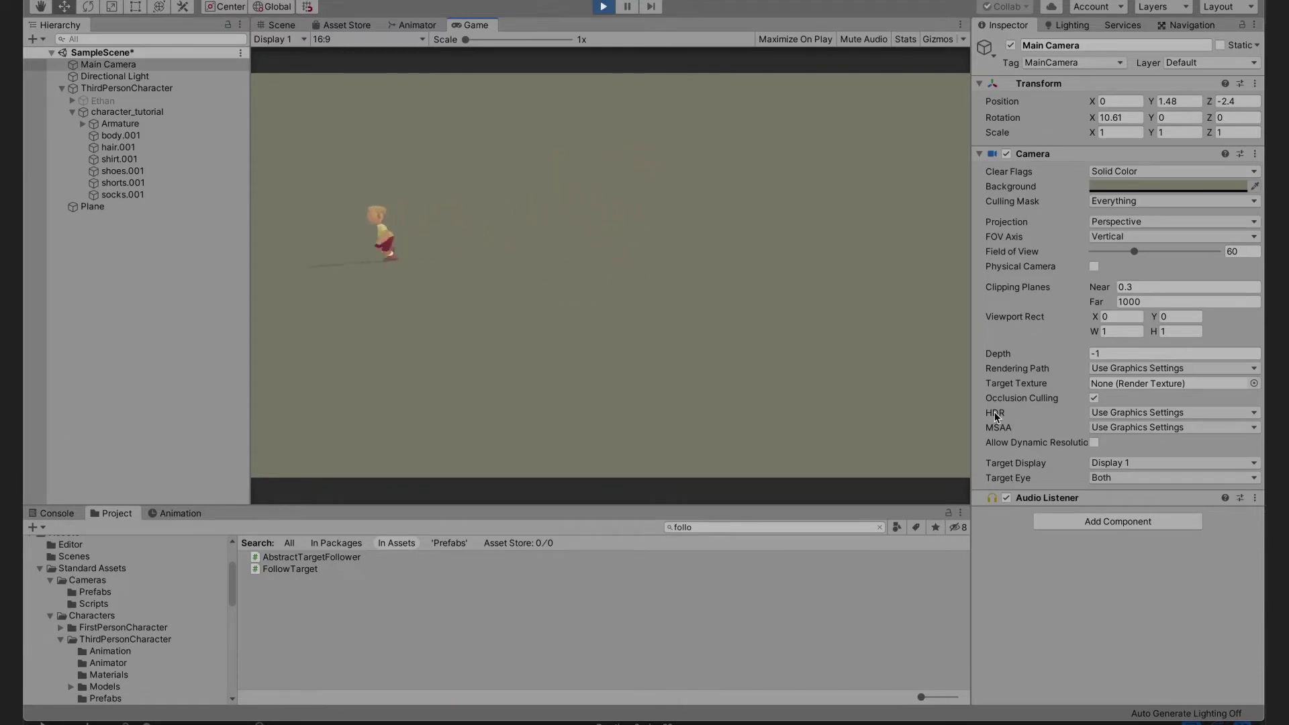
key("d")
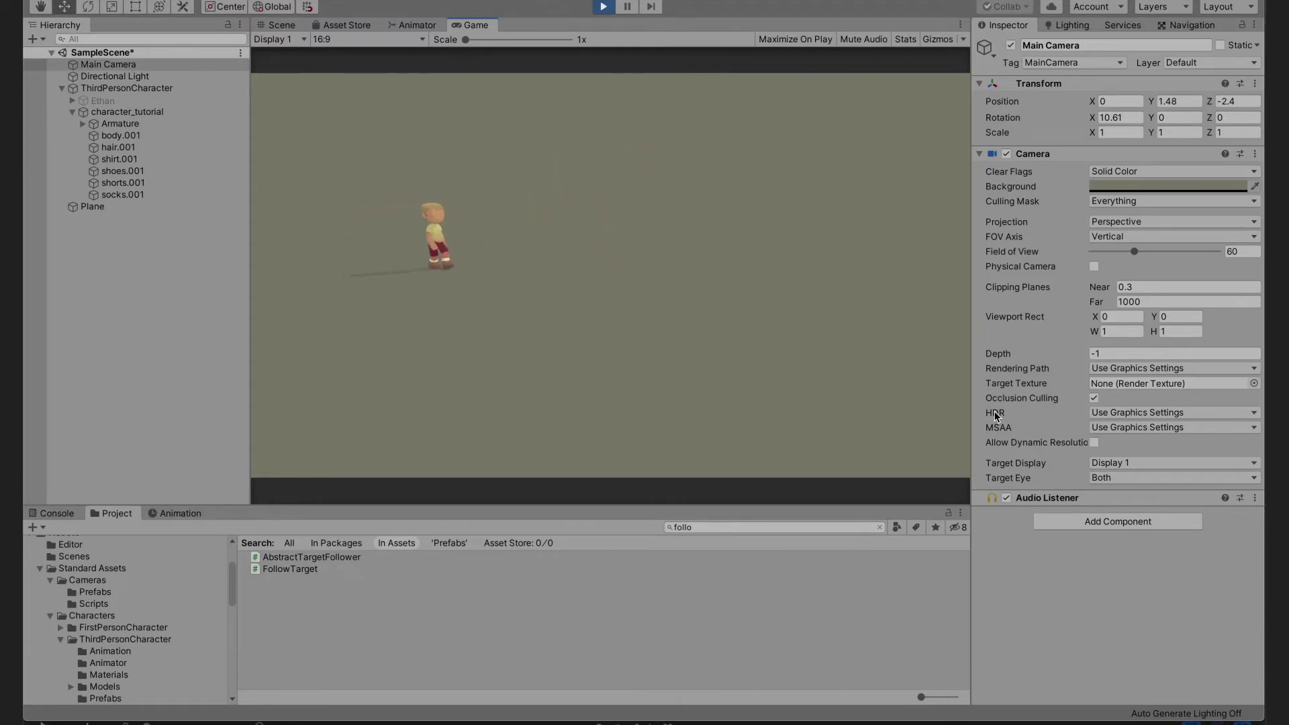
key("c")
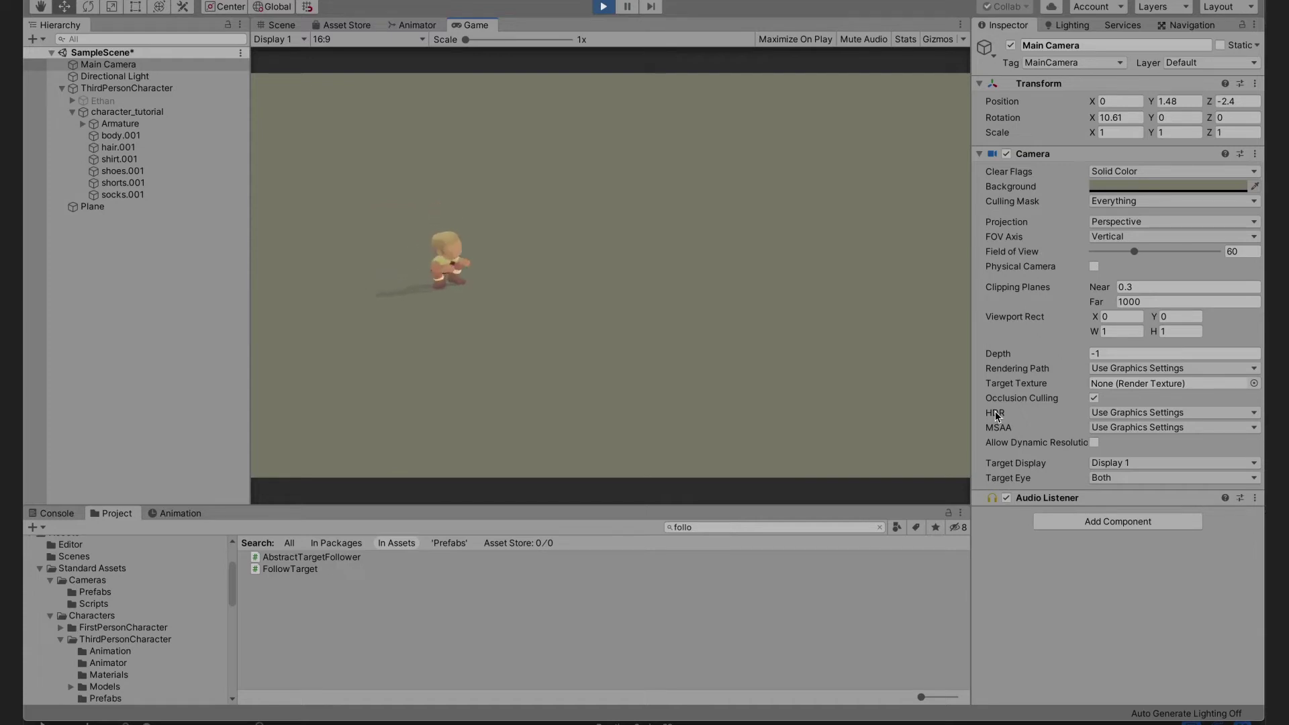
key("space")
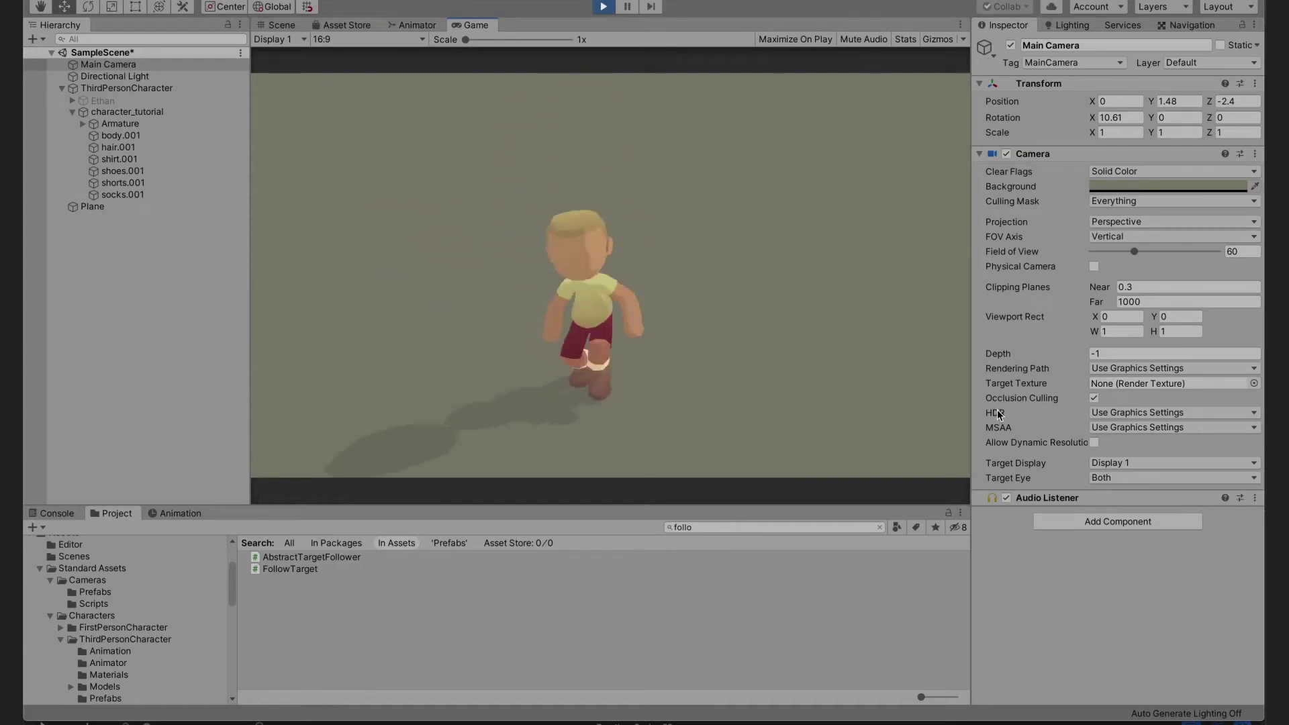
key("d")
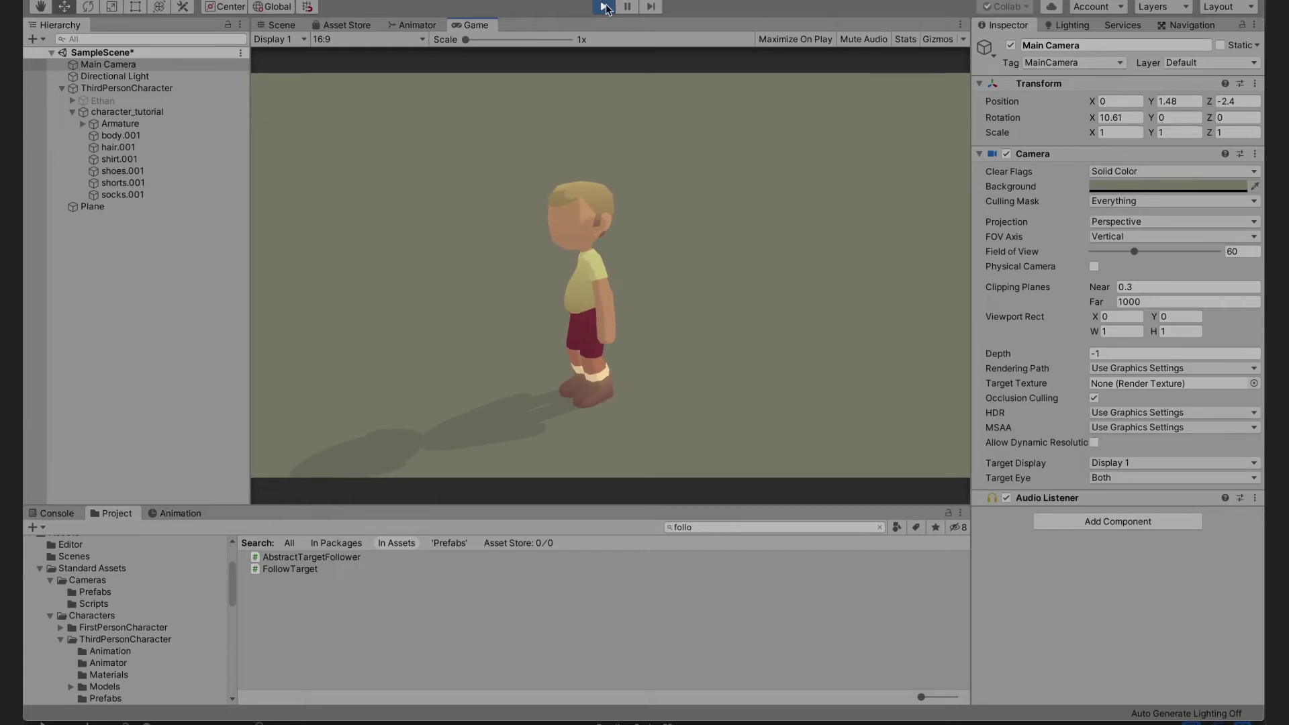
Step: Stop playback and attach the FollowTarget script to the Main Camera, with ThirdPersonCharacter as target and a Z offset of -10
left_click(606, 8)
left_click(160, 65)
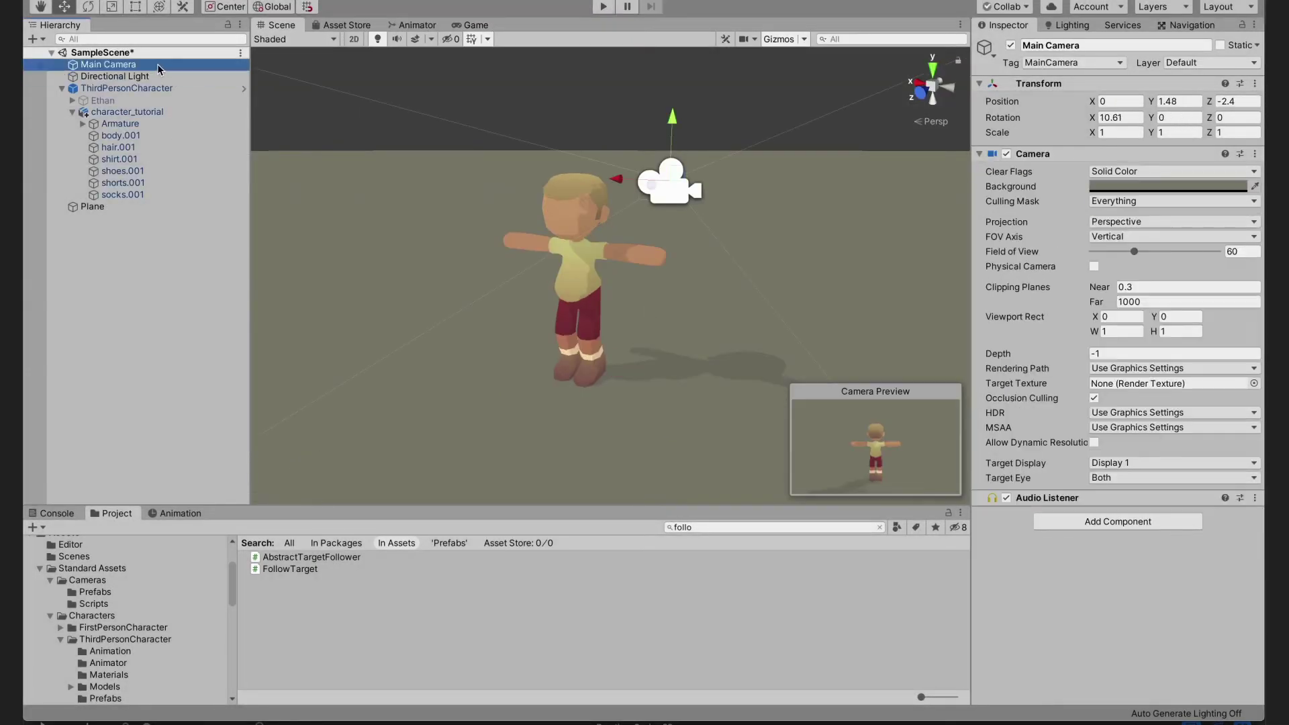
left_click_drag(290, 569, 1002, 552)
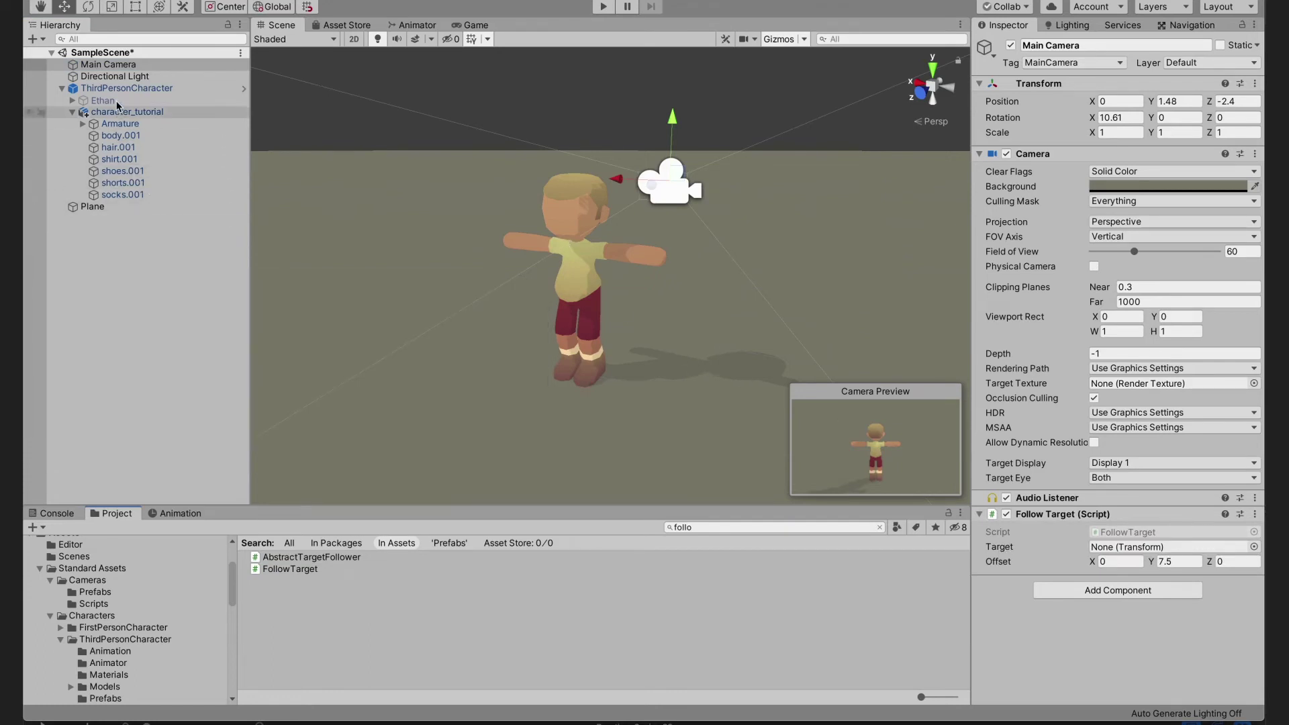
left_click_drag(127, 88, 1107, 550)
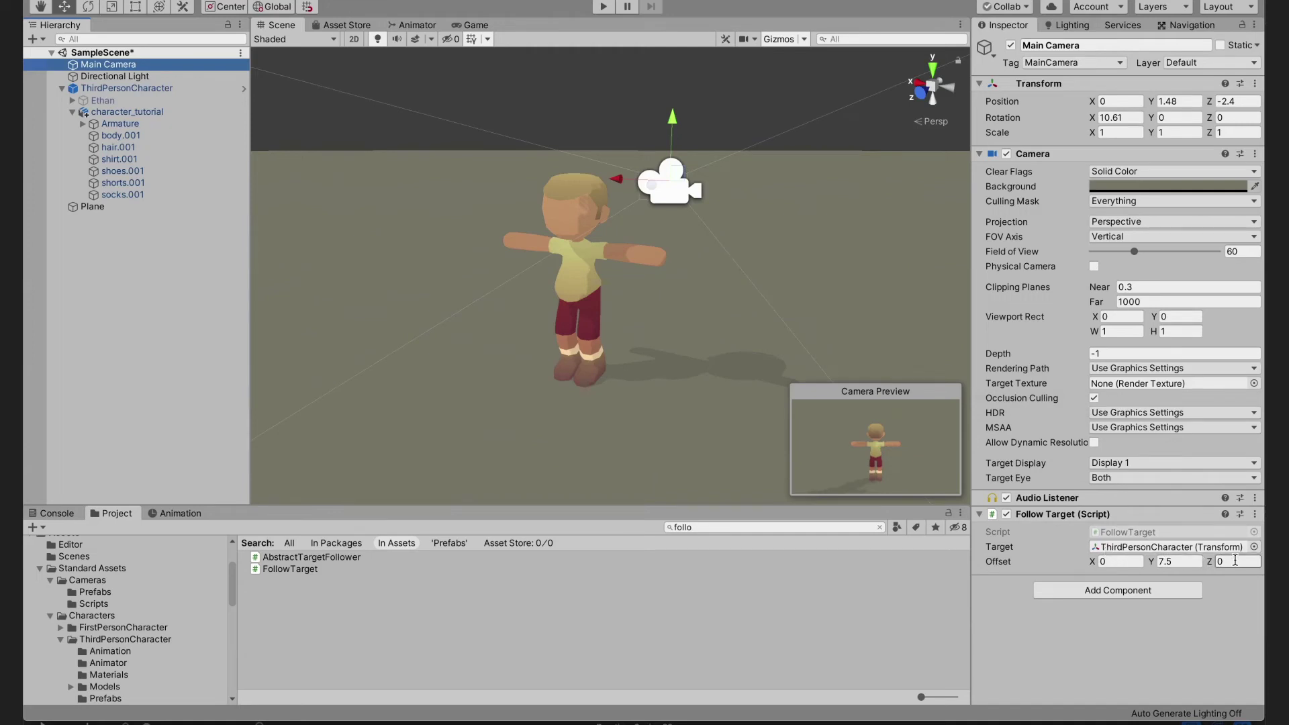
left_click(1235, 560)
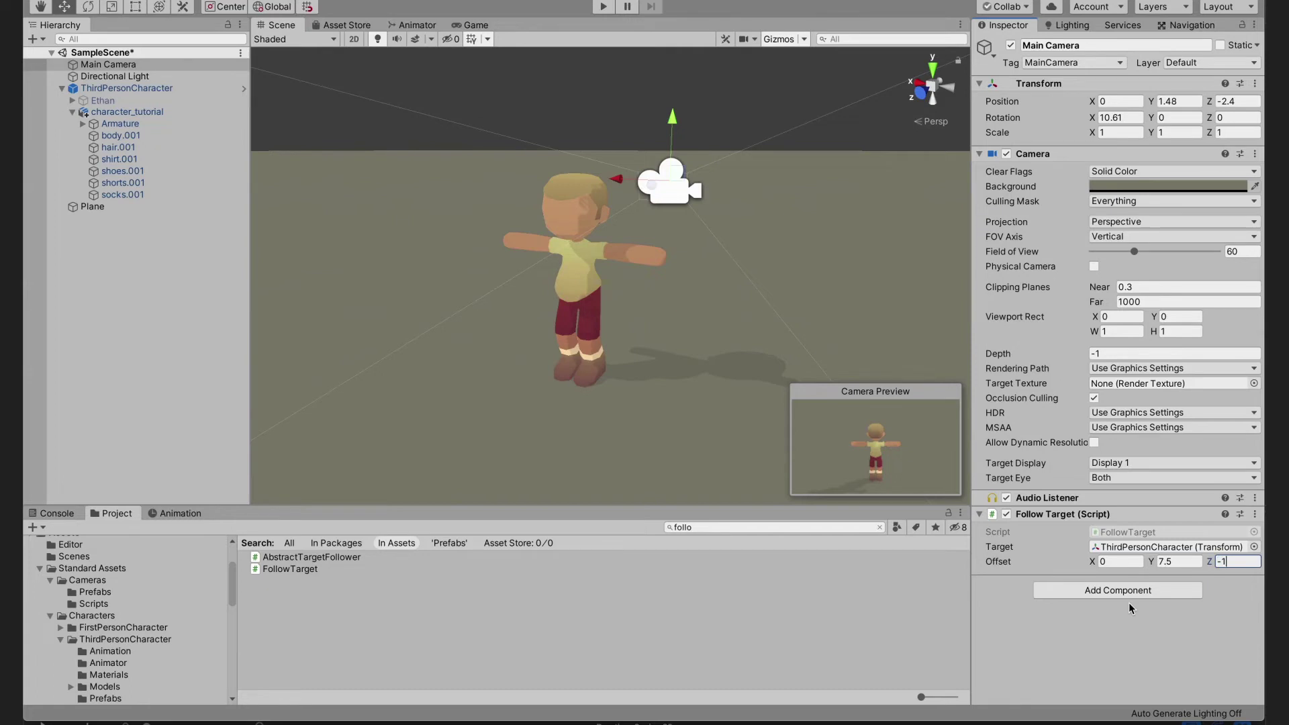
Step: Play the scene and tune the Main Camera's Follow Target offset to Y 2.86 and Z -4.3
left_click(603, 7)
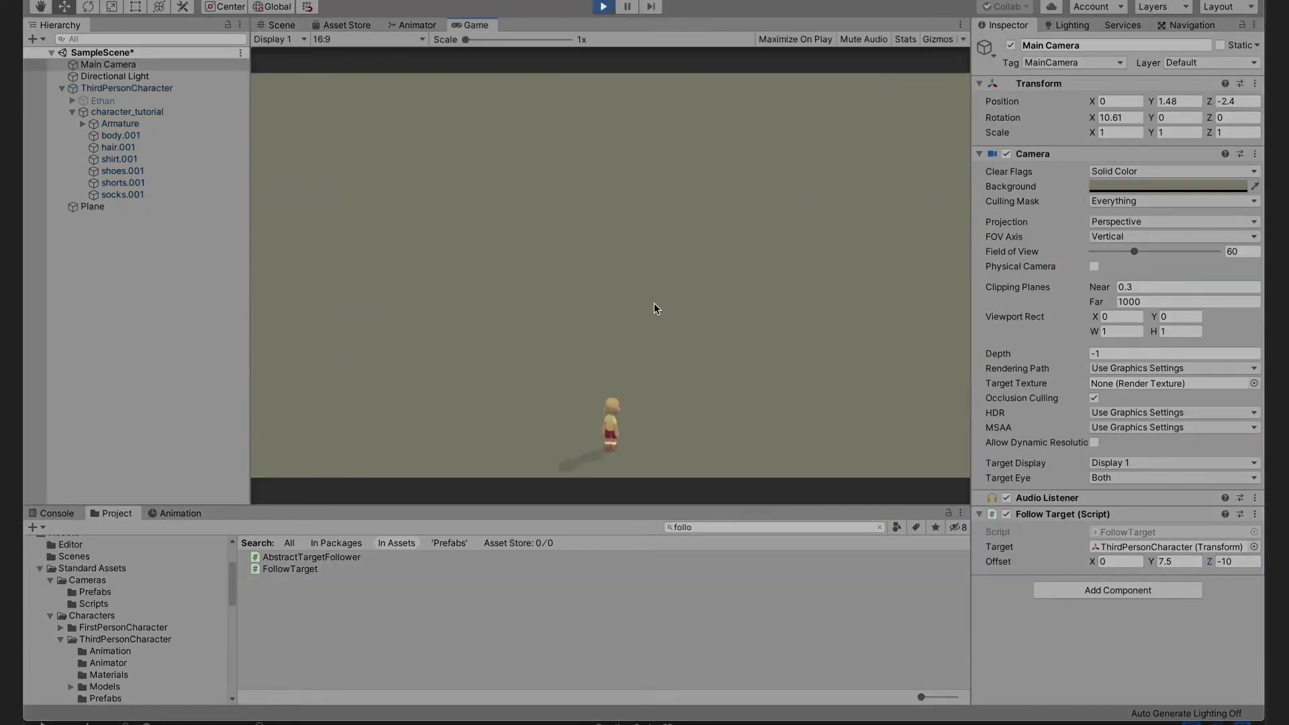
left_click_drag(1209, 561, 1200, 566)
double_click(1179, 562)
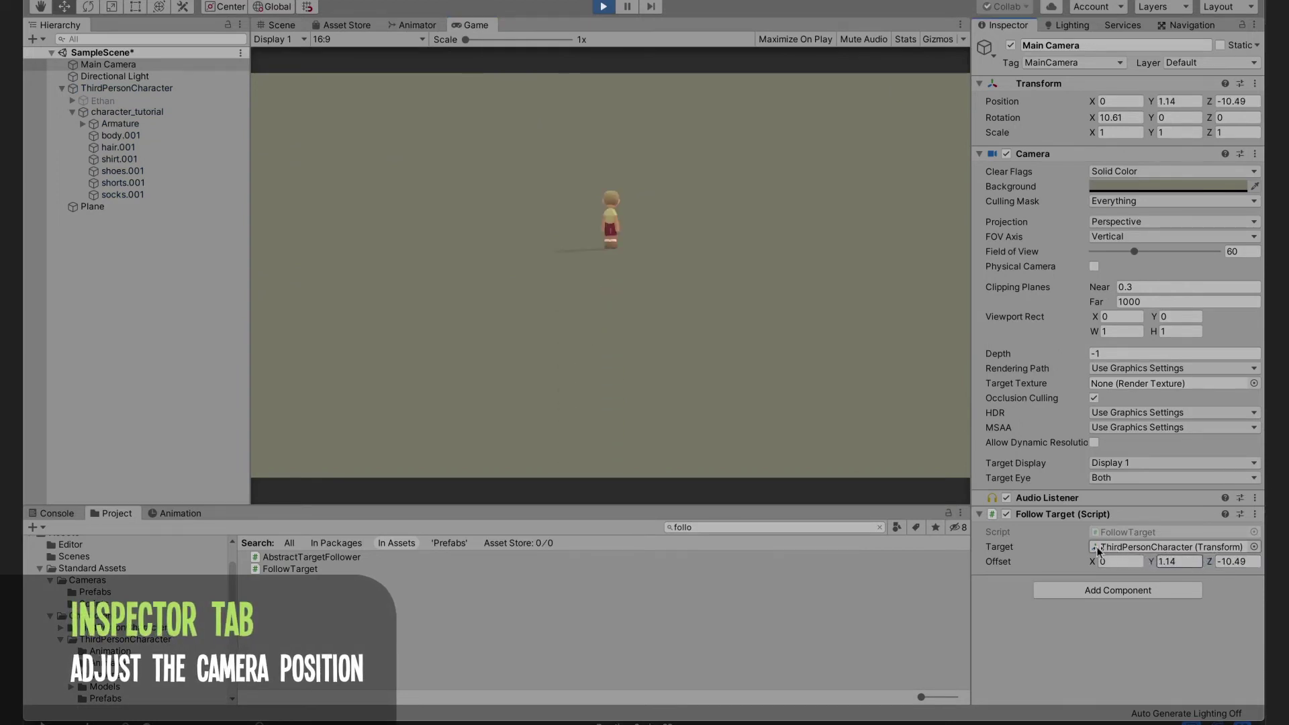
type("3.34")
left_click_drag(1202, 561, 1253, 570)
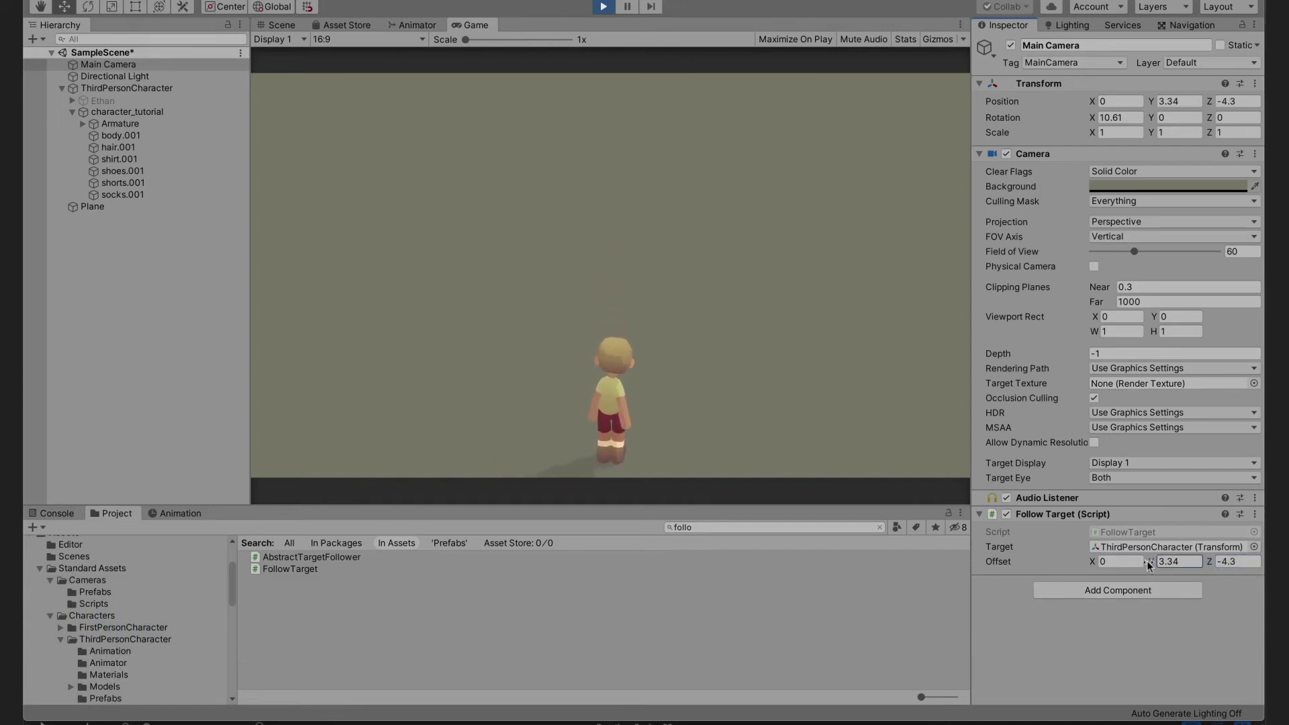
left_click_drag(1149, 566, 1142, 564)
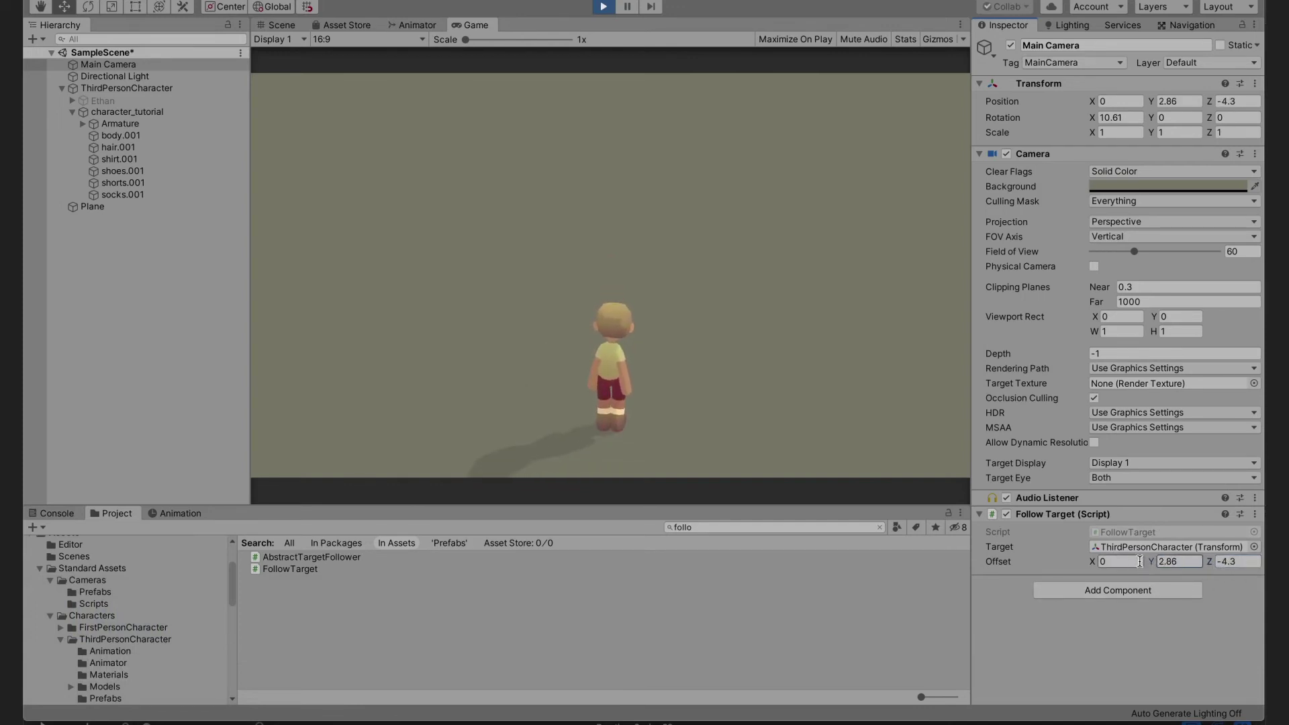
Step: Copy the Follow Target component's play-mode values and paste them onto the same component after stopping playback
right_click(1061, 515)
left_click(1102, 603)
left_click(601, 7)
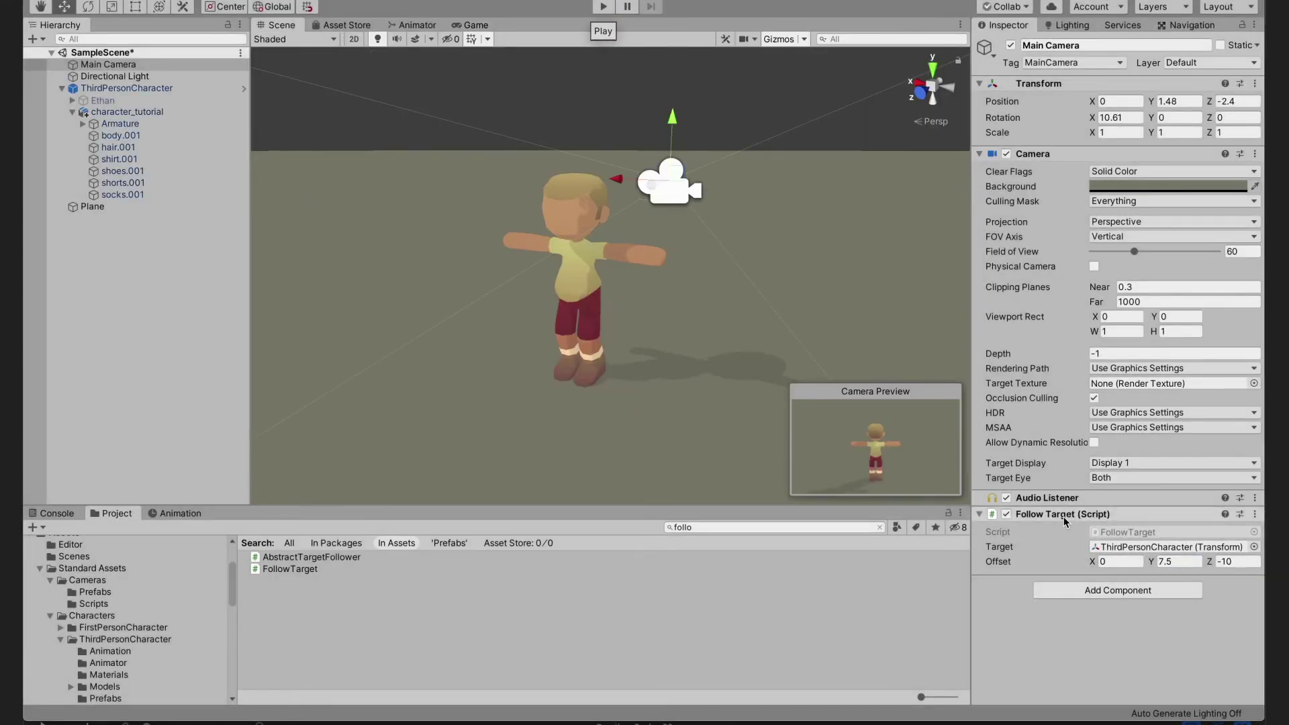
right_click(1064, 519)
left_click(1132, 632)
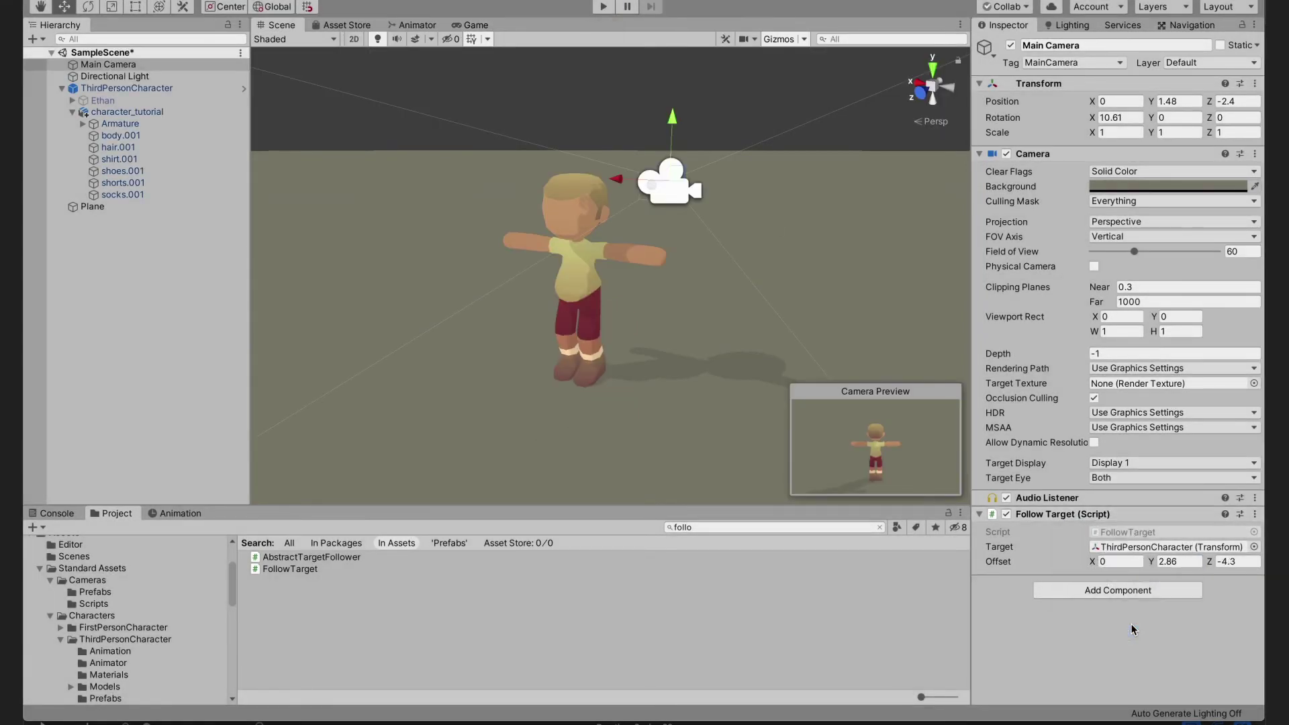
Step: Play the scene and test the follow camera by running the character forward, right and left and jumping
left_click(605, 8)
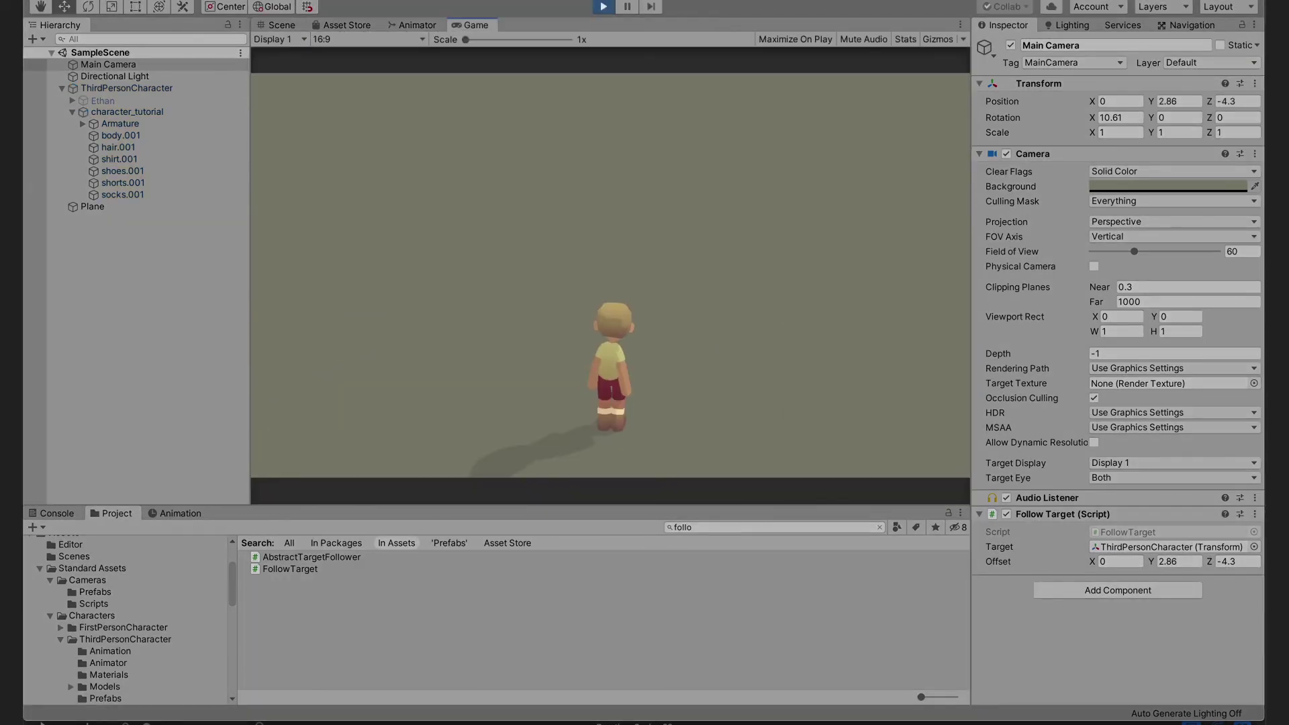
key("w")
key("d")
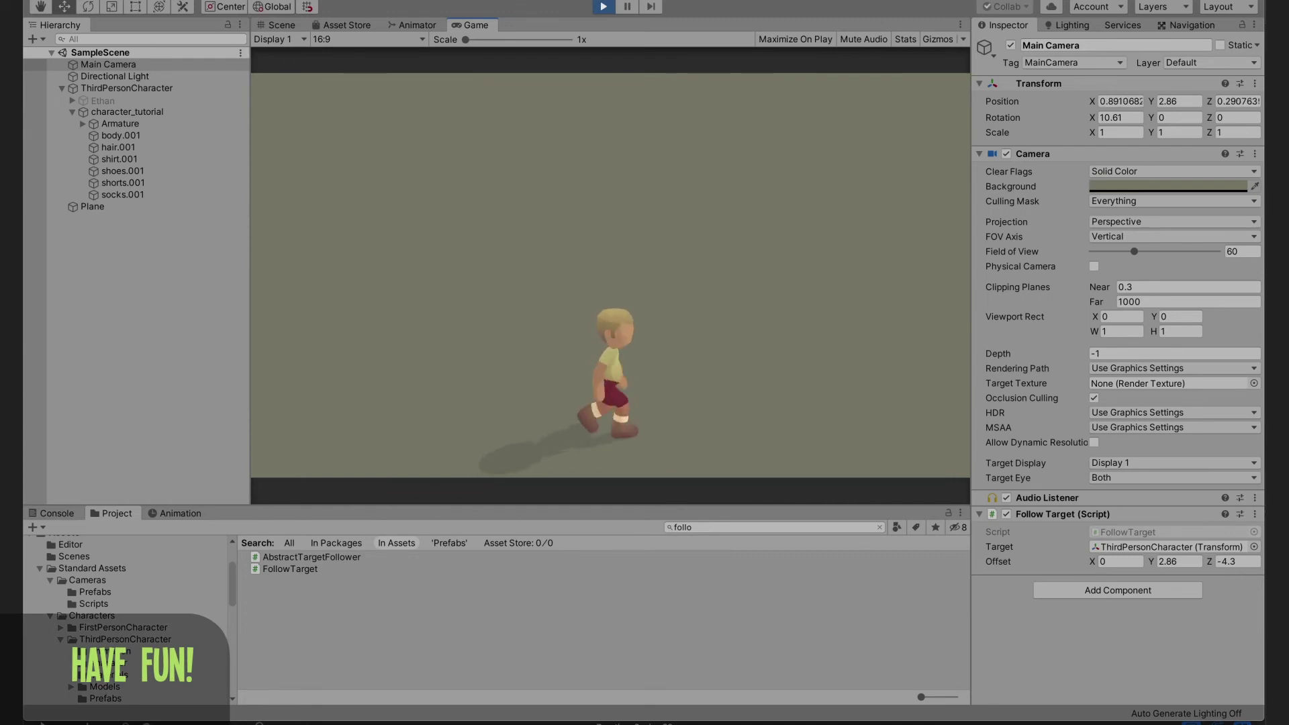
key("space")
key("a")
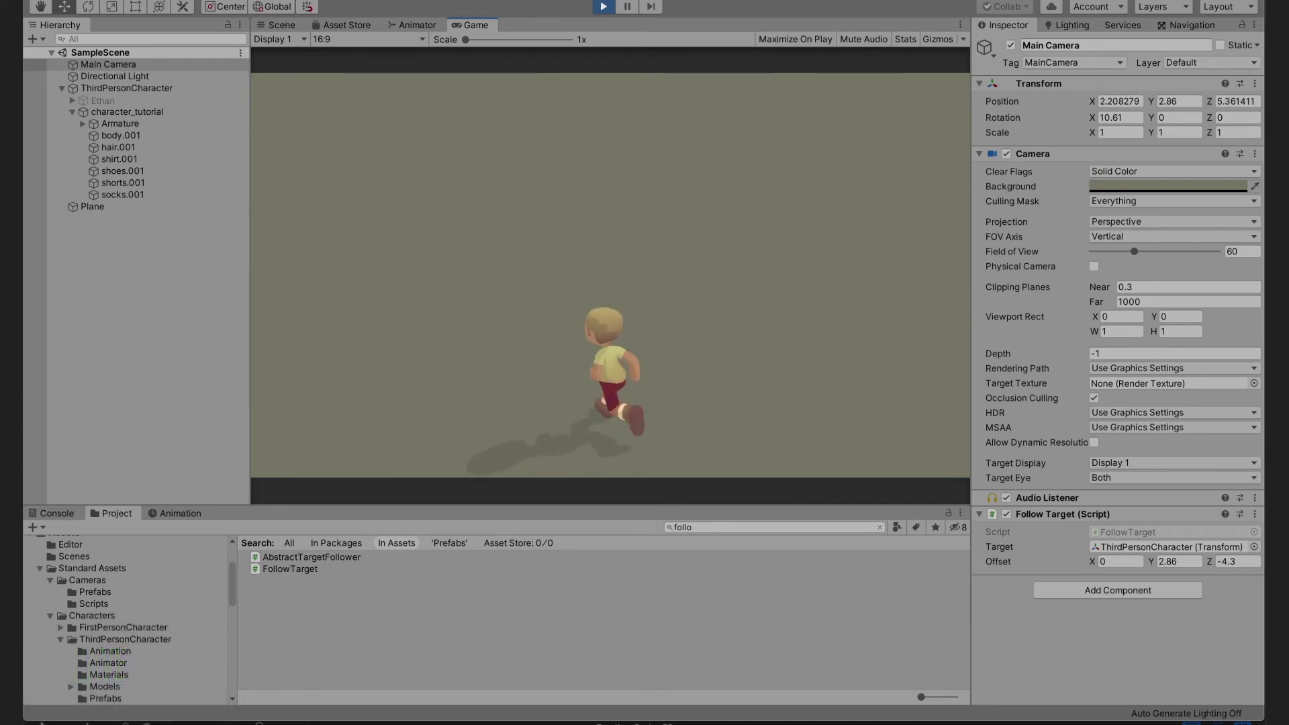
key("w")
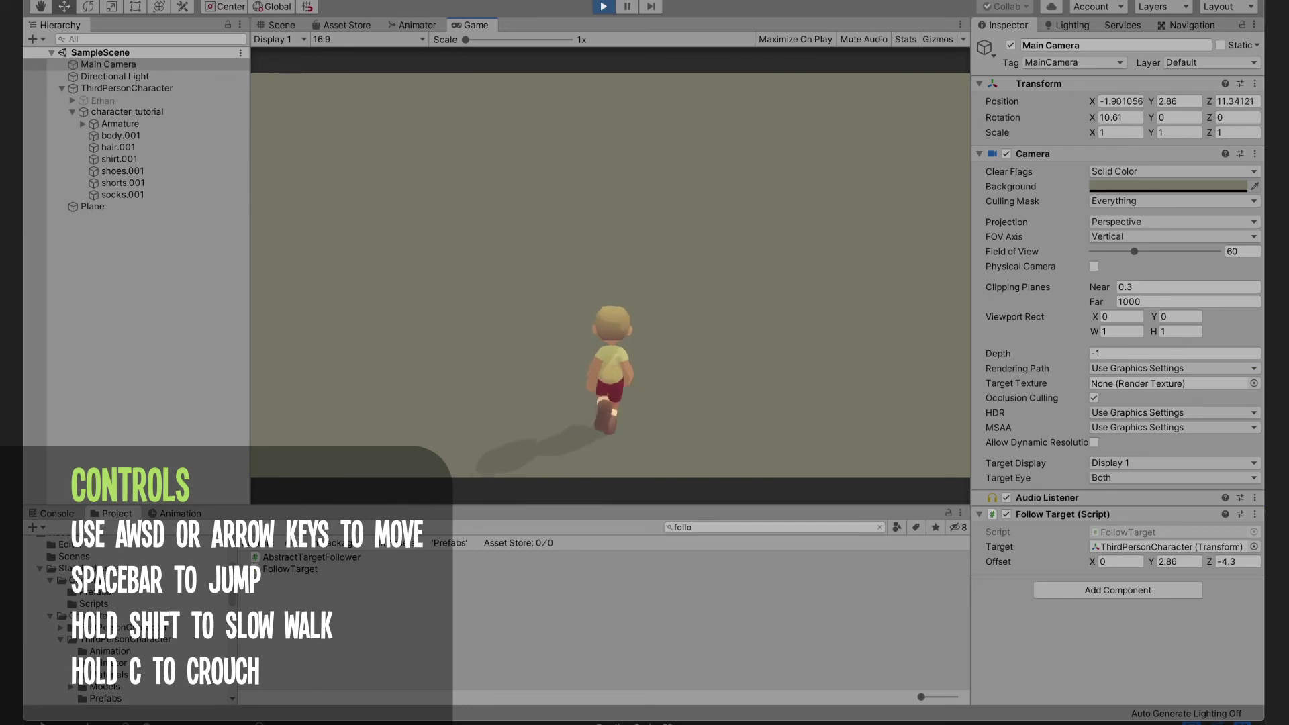
Step: Set the Follow Target Y offset to 1.77 during play, and test the character's running, crouching and jumping
left_click(1180, 562)
type("1.77")
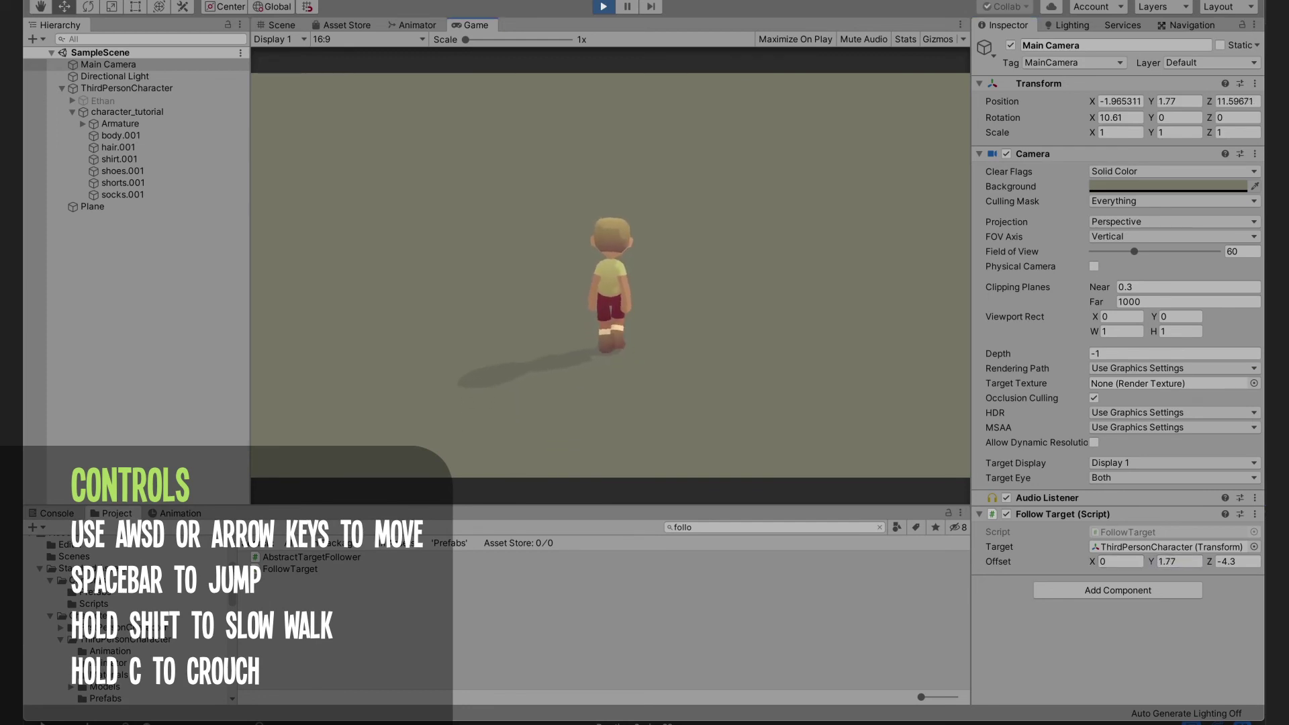
type("d")
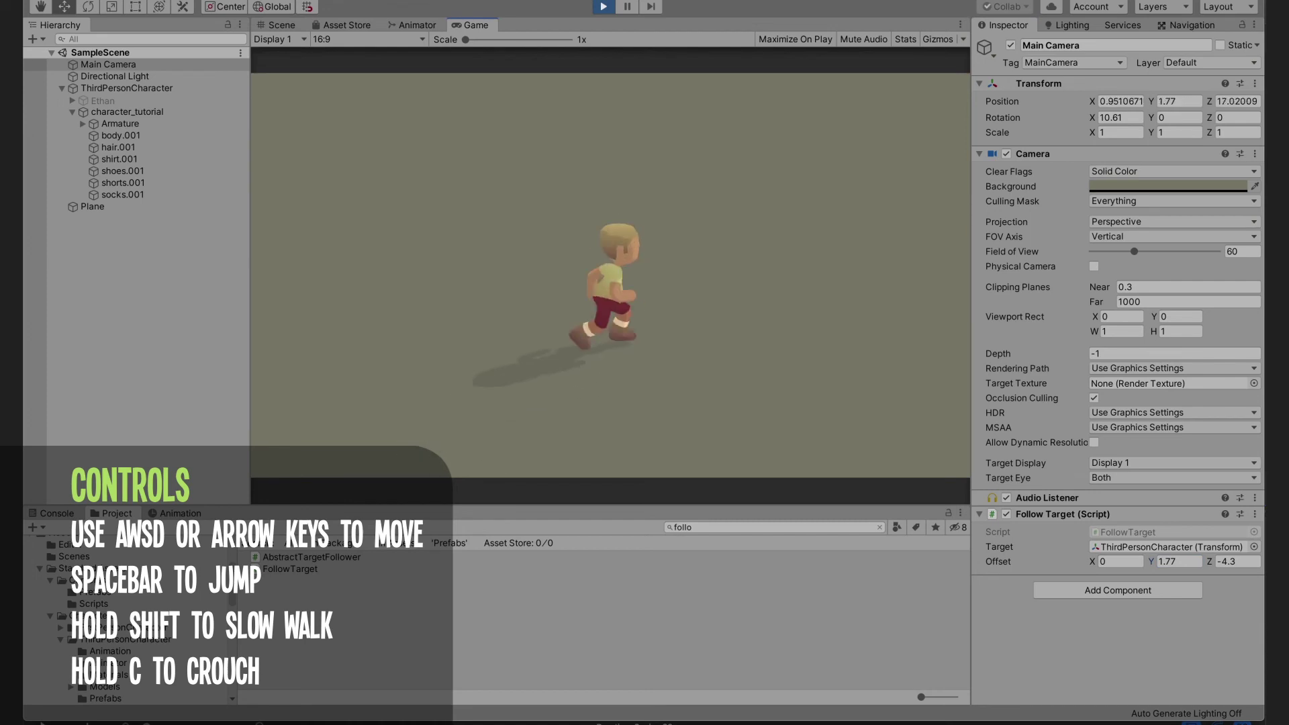
type("sa")
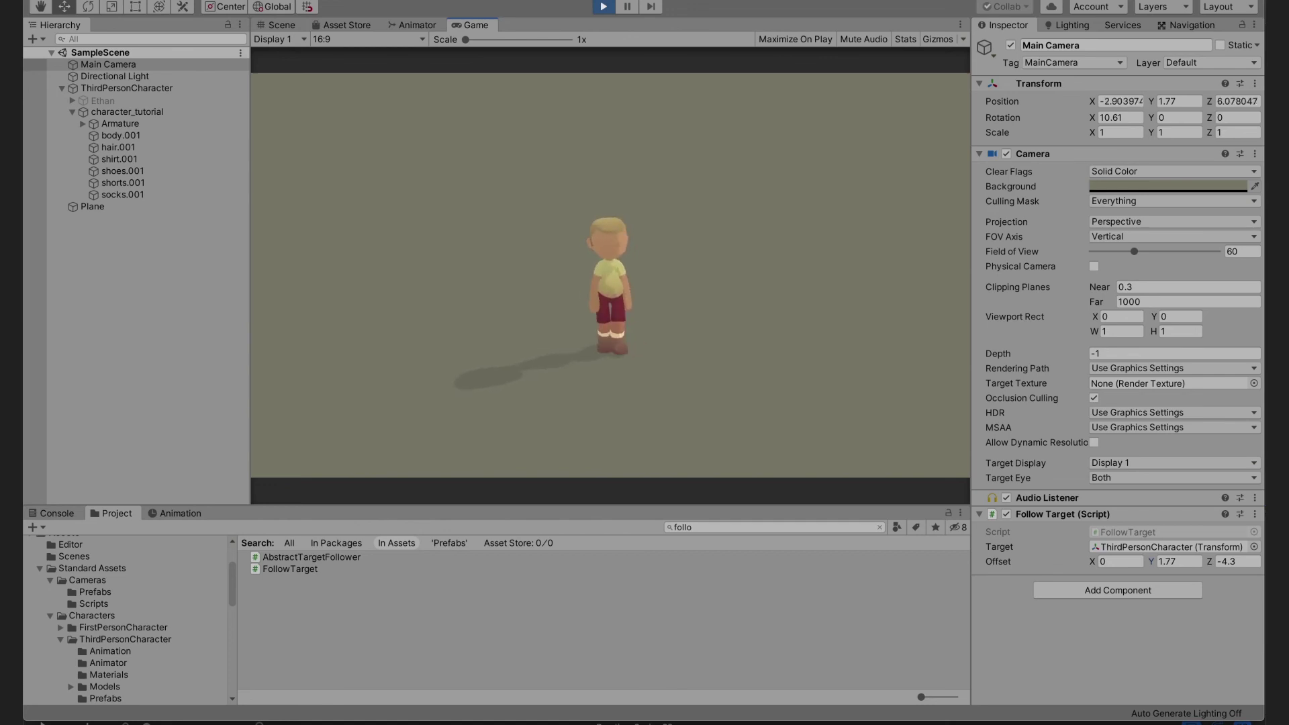
key("c")
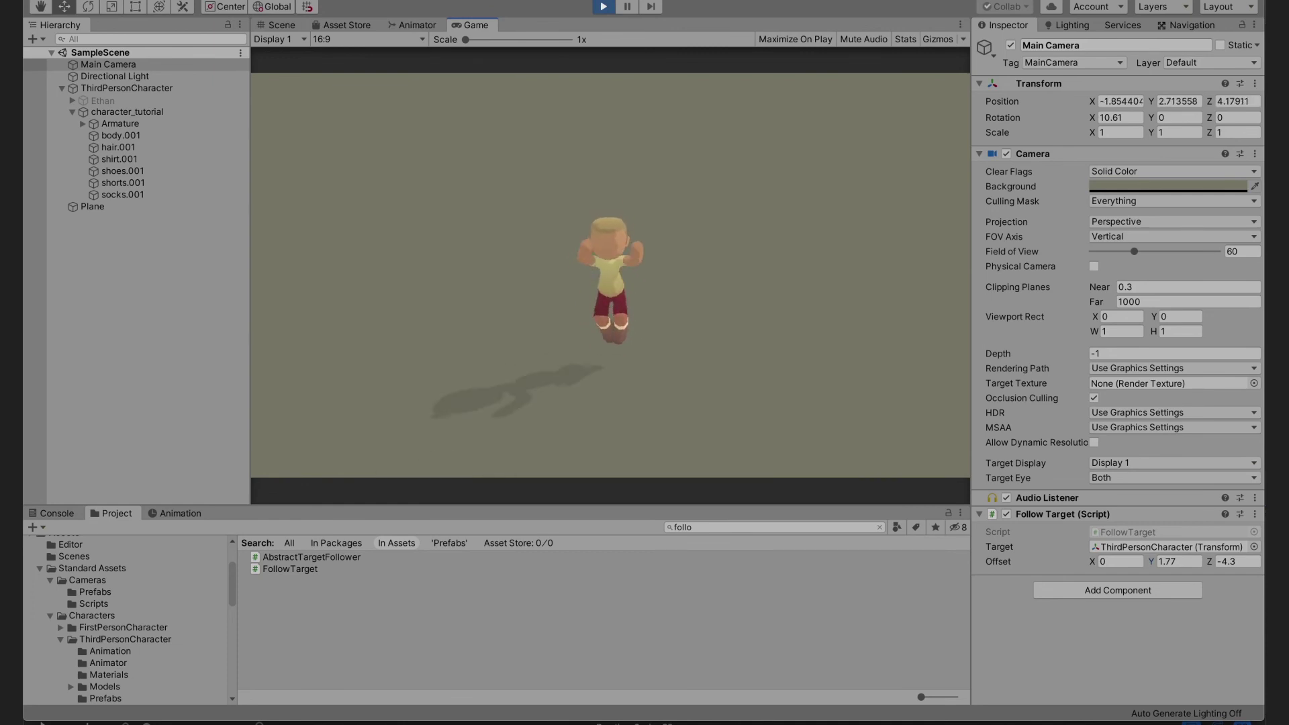
key("space")
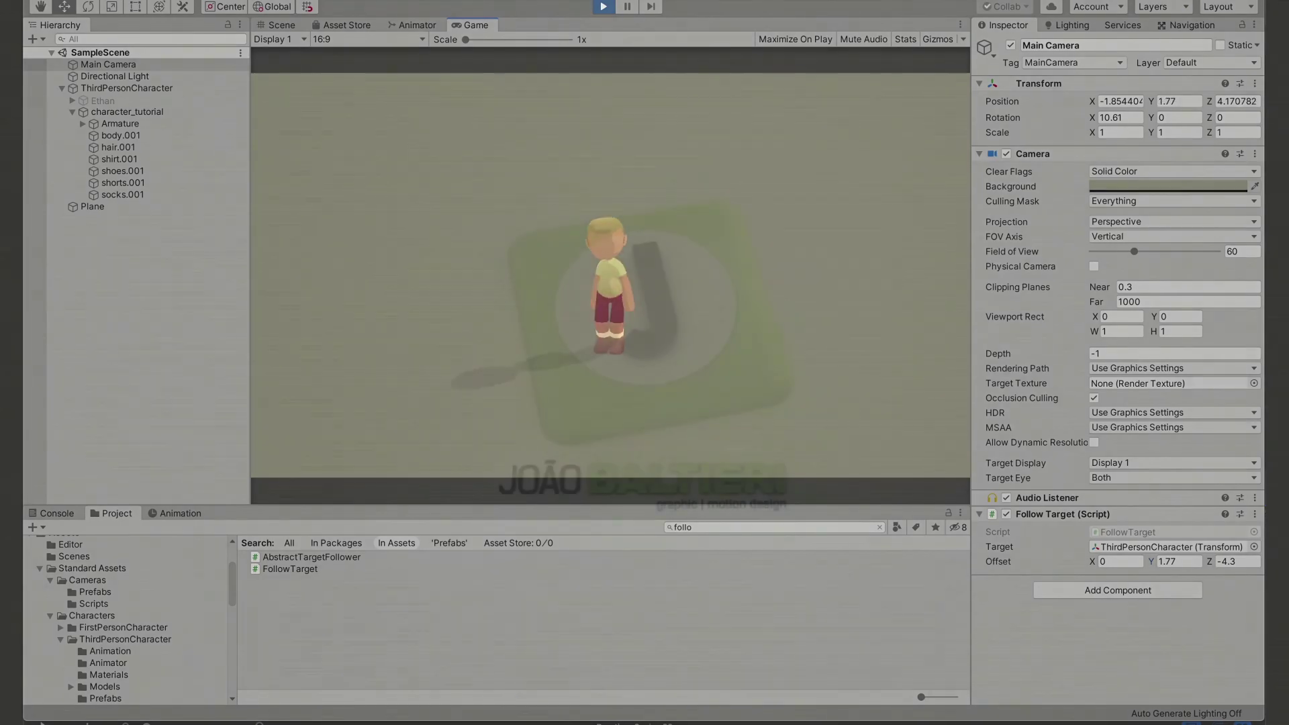